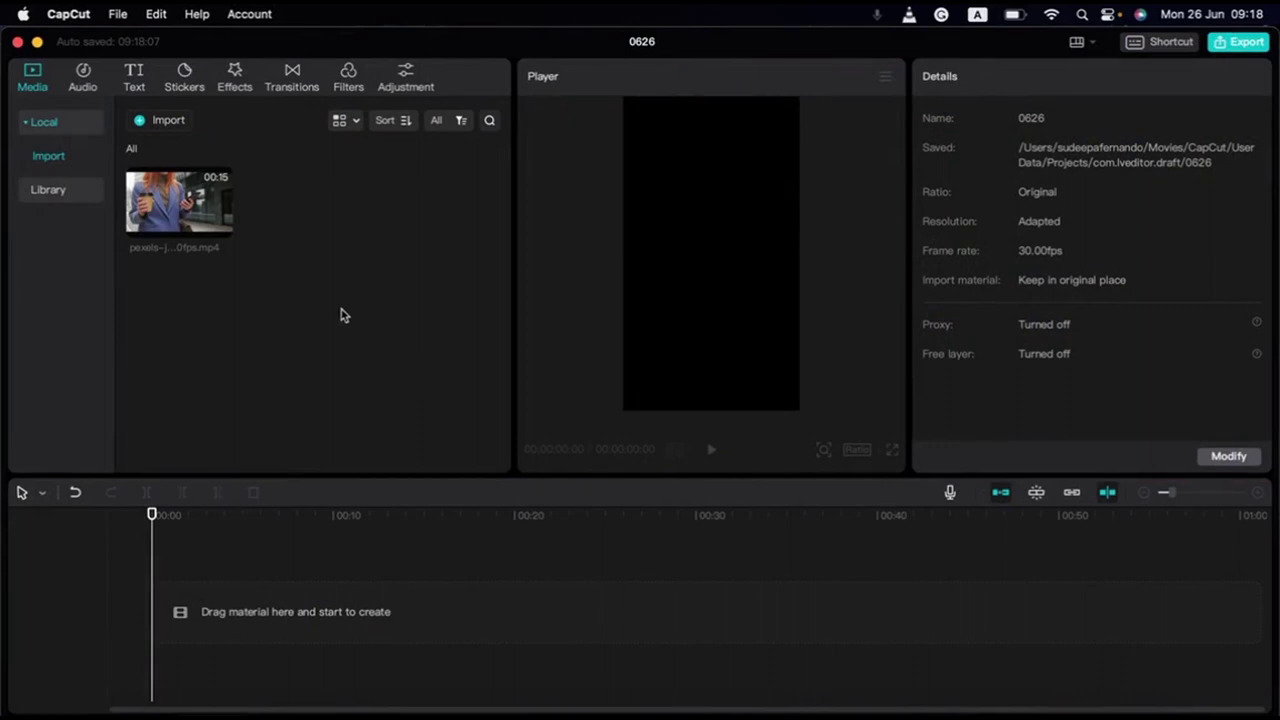
# Place the street video on the timeline as a 14:27 track and bring up the Audio library.
pyautogui.moveTo(216, 222); pyautogui.dragTo(175, 630)
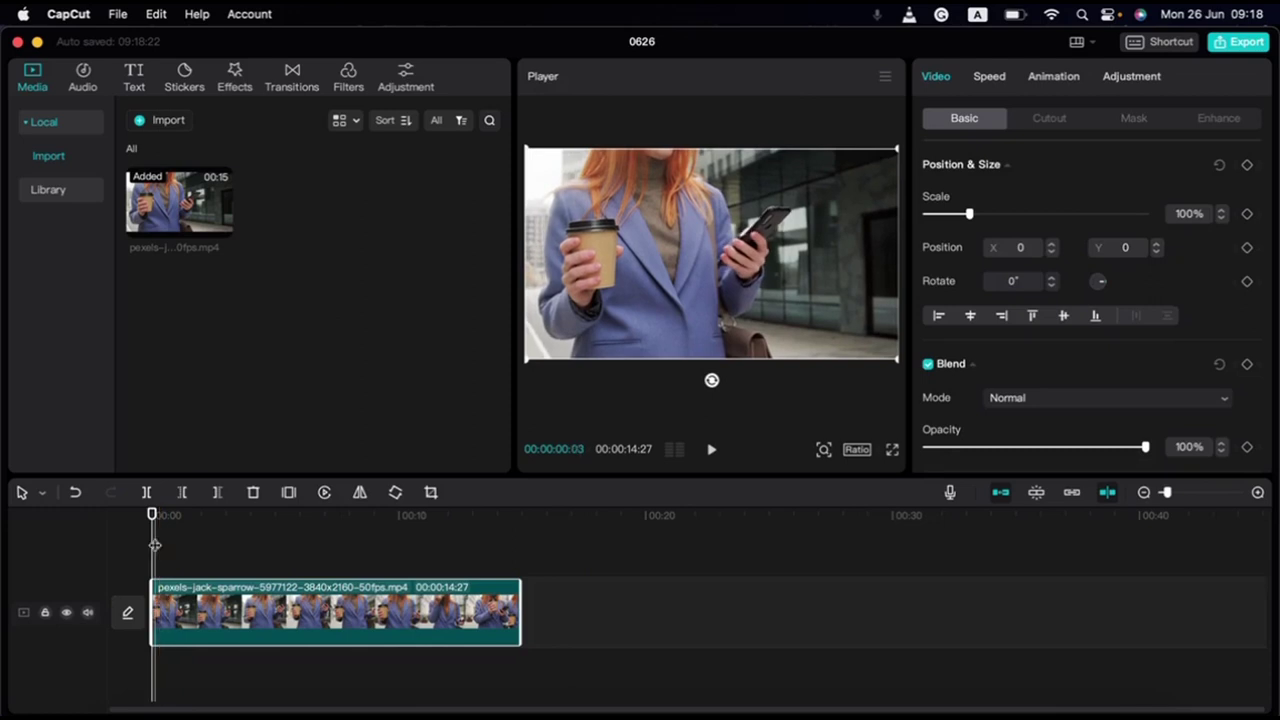
pyautogui.click(83, 84)
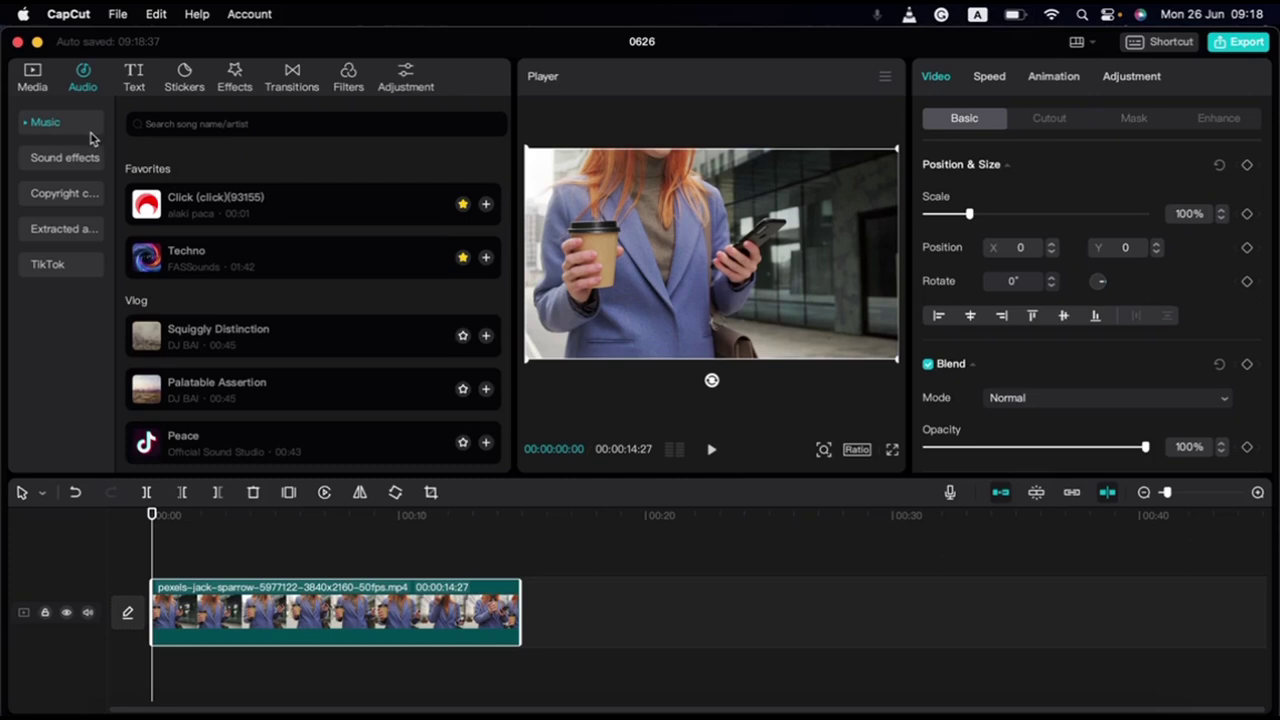
# Search the music library for "piano" to list tracks like piano(959505) and Piano Love Story.
pyautogui.scroll(-10, 257, 334)
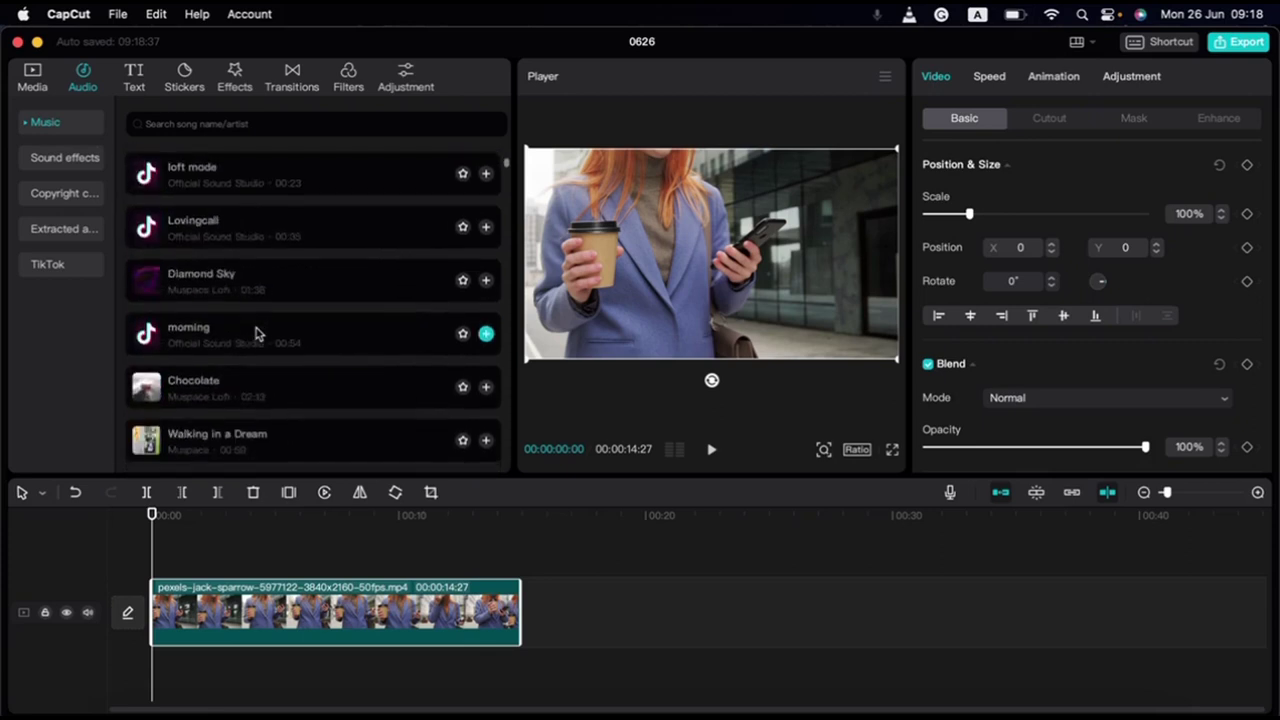
pyautogui.scroll(-15, 257, 334)
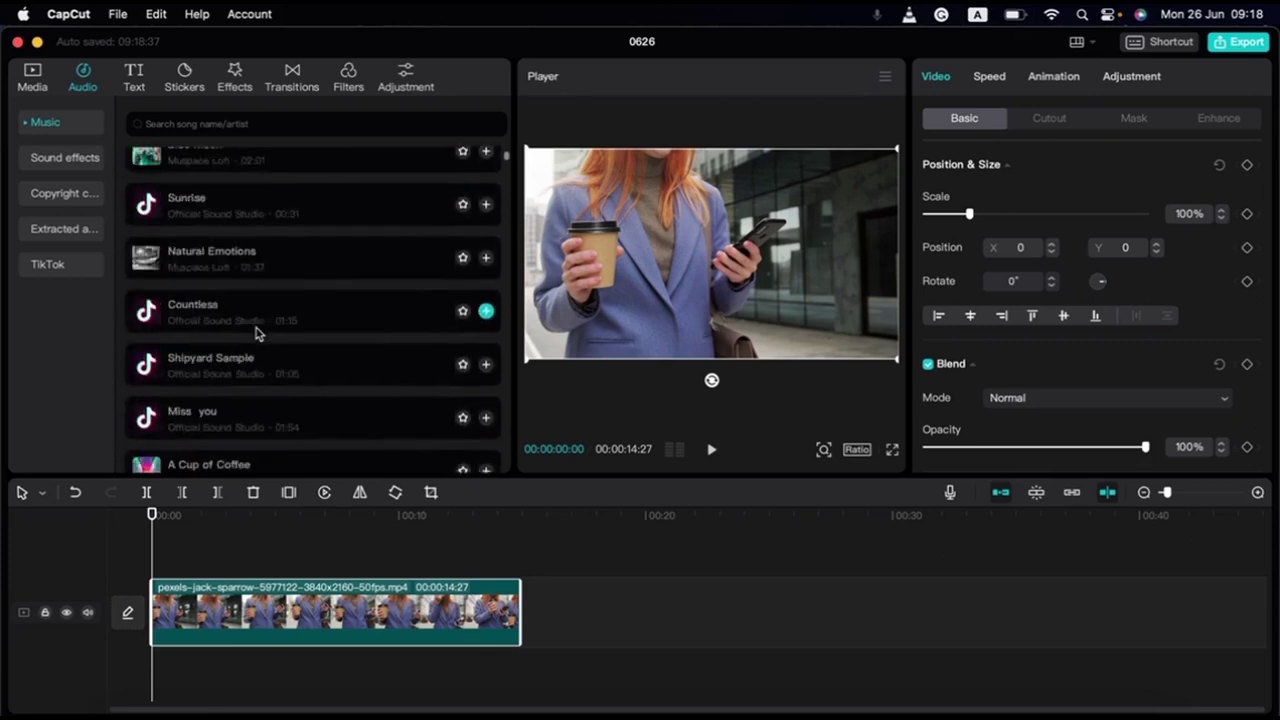
pyautogui.scroll(20, 257, 334)
pyautogui.click(156, 118)
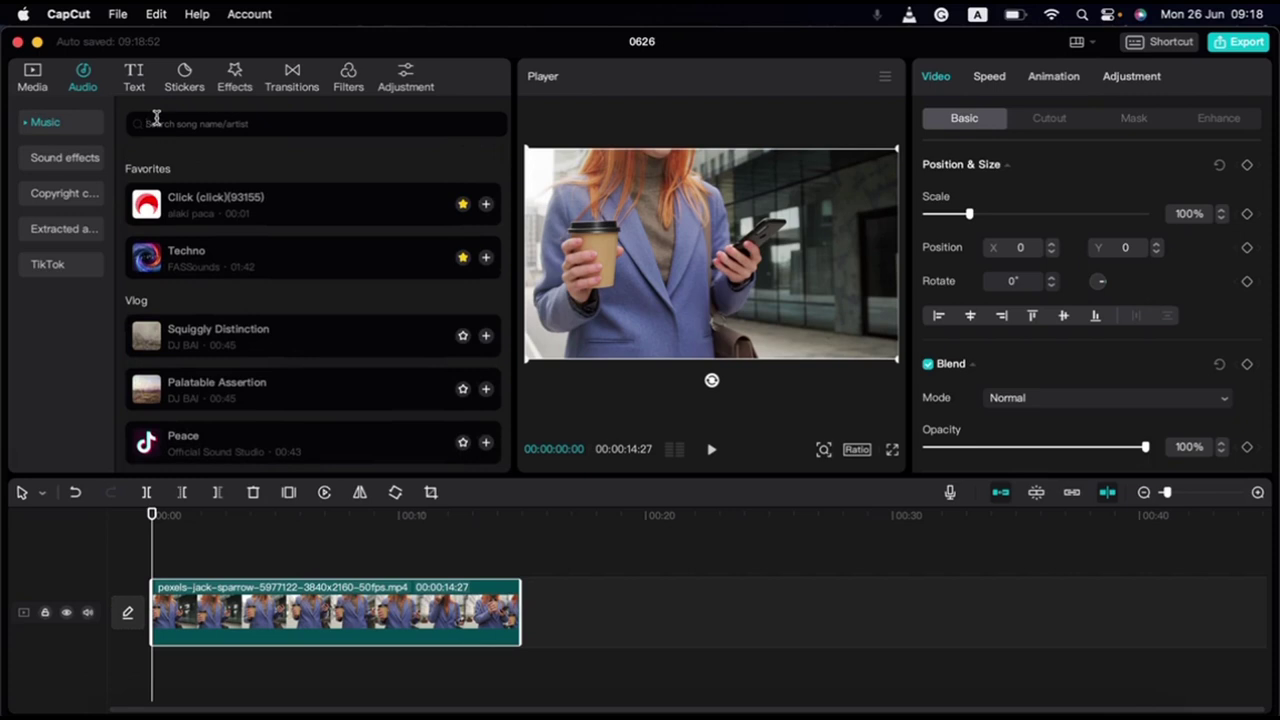
pyautogui.write('pian')
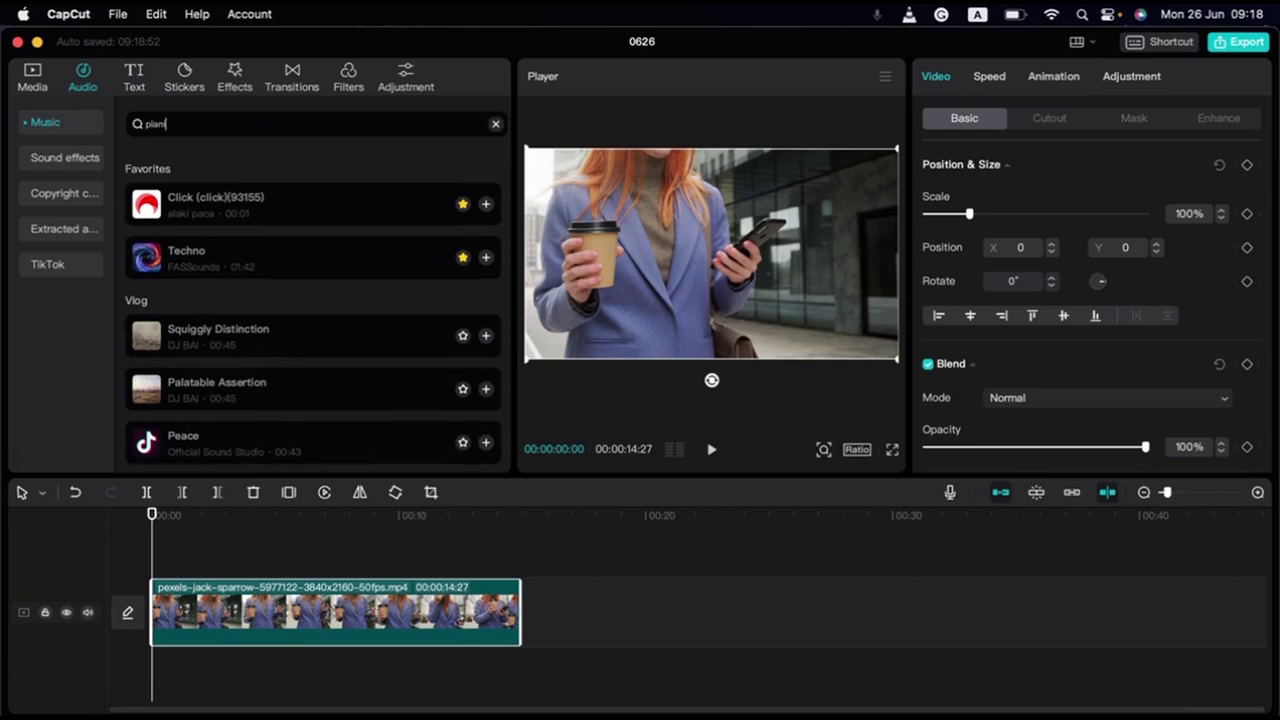
pyautogui.write('o')
pyautogui.press('Return')
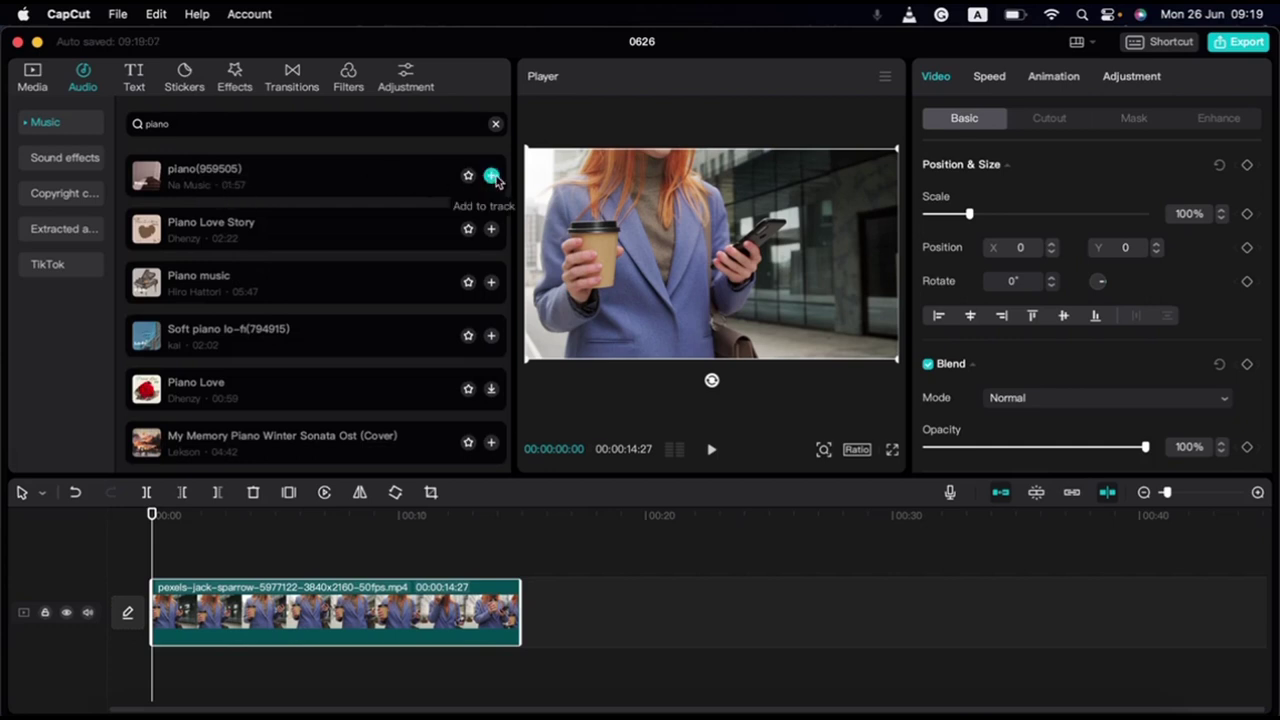
# Add piano(959505) under the street clip and trim it to end with the video at 14:27.
pyautogui.moveTo(209, 178); pyautogui.dragTo(148, 688)
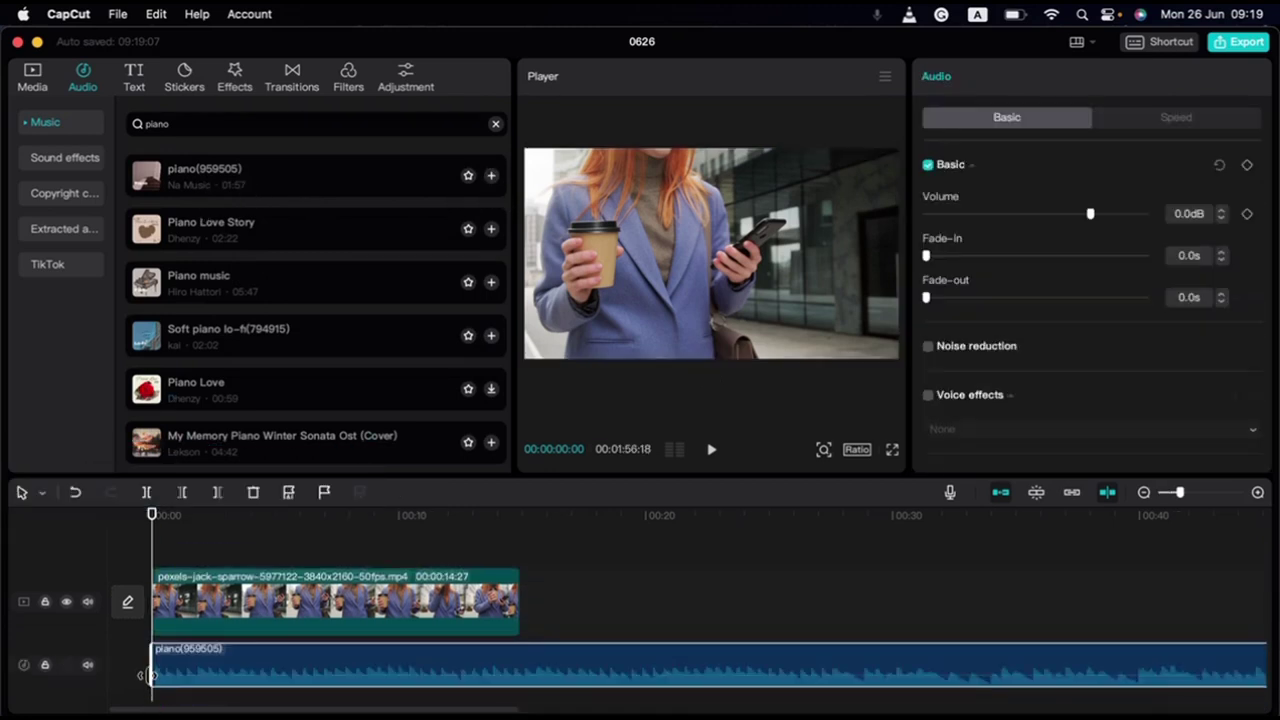
pyautogui.moveTo(500, 540); pyautogui.dragTo(521, 540)
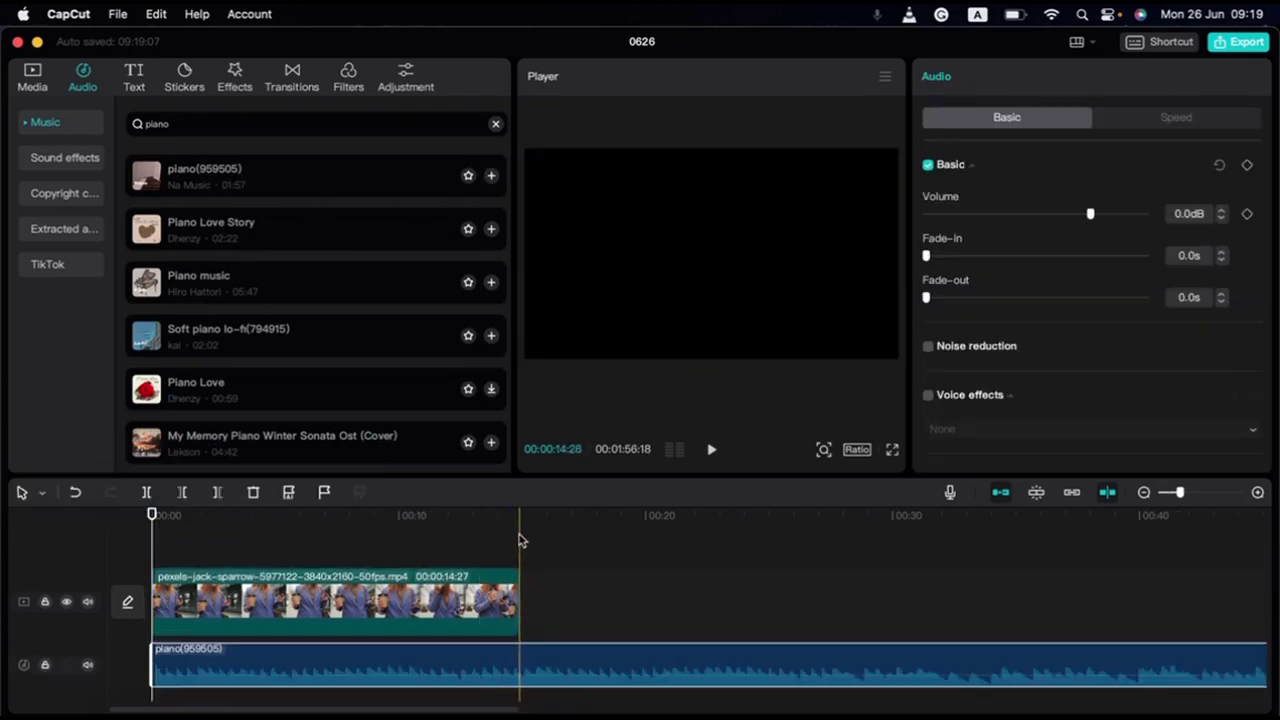
pyautogui.click(517, 543)
pyautogui.click(531, 665)
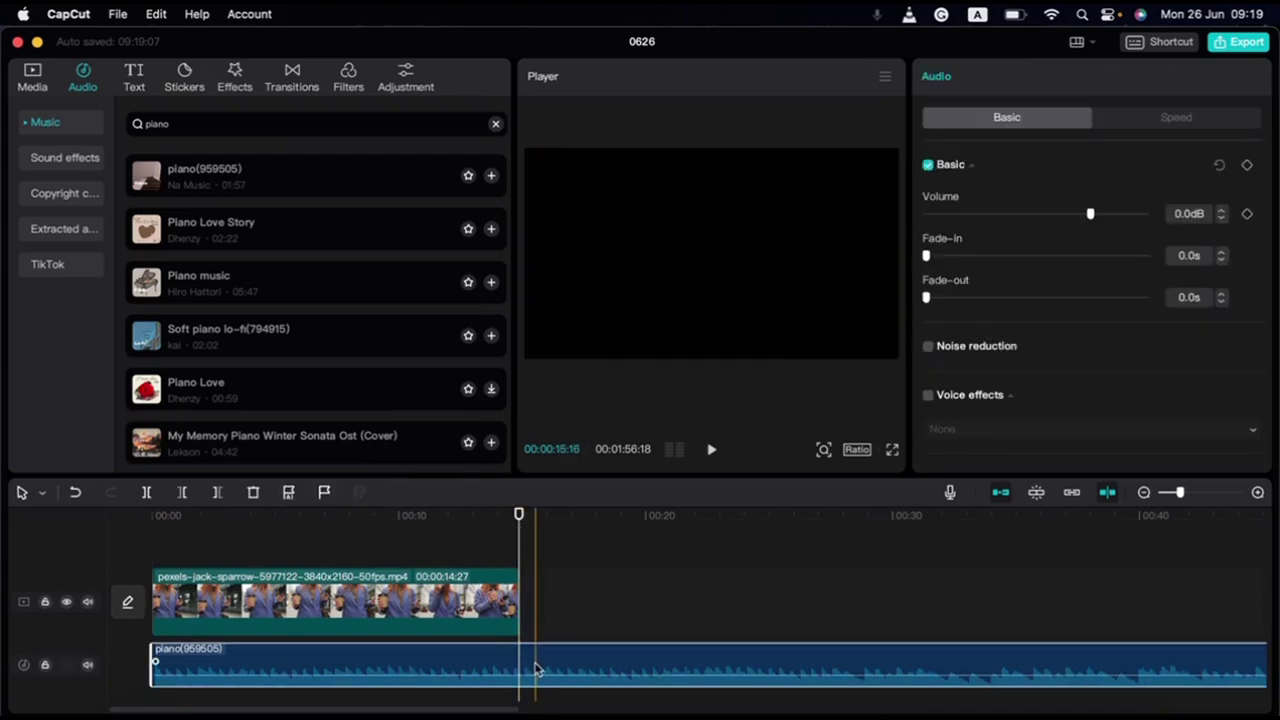
pyautogui.click(218, 492)
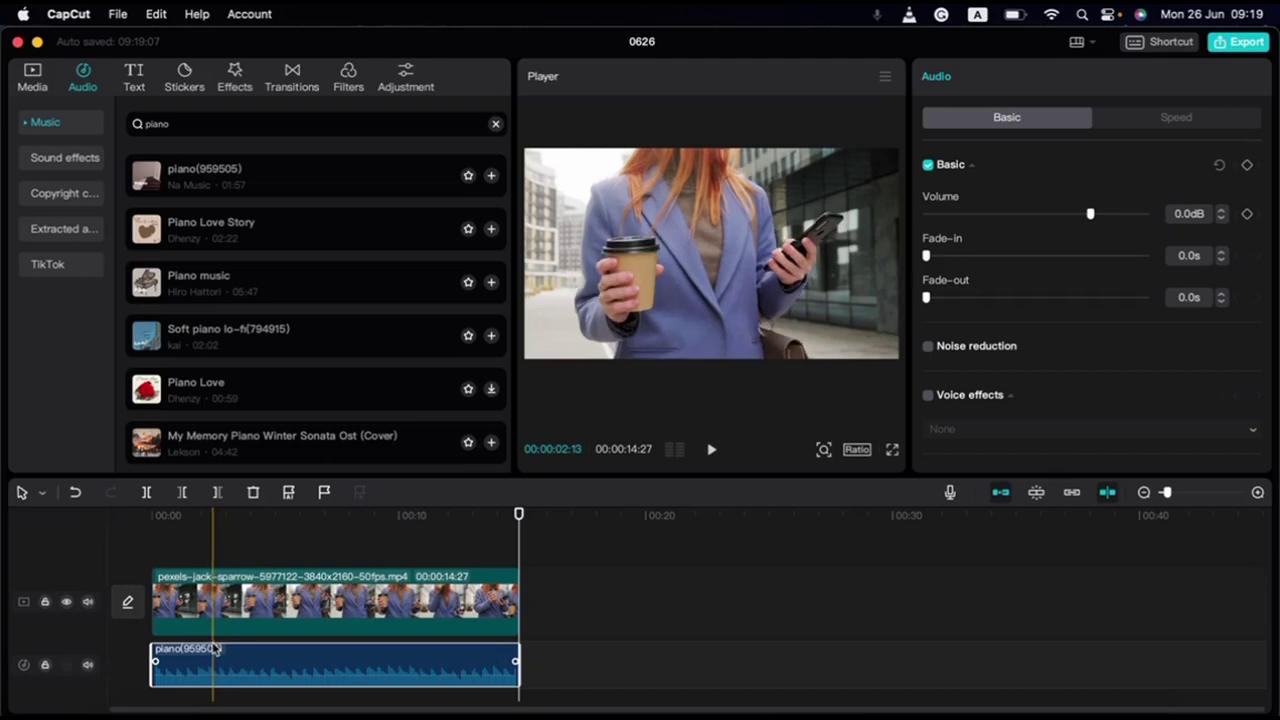
pyautogui.click(156, 559)
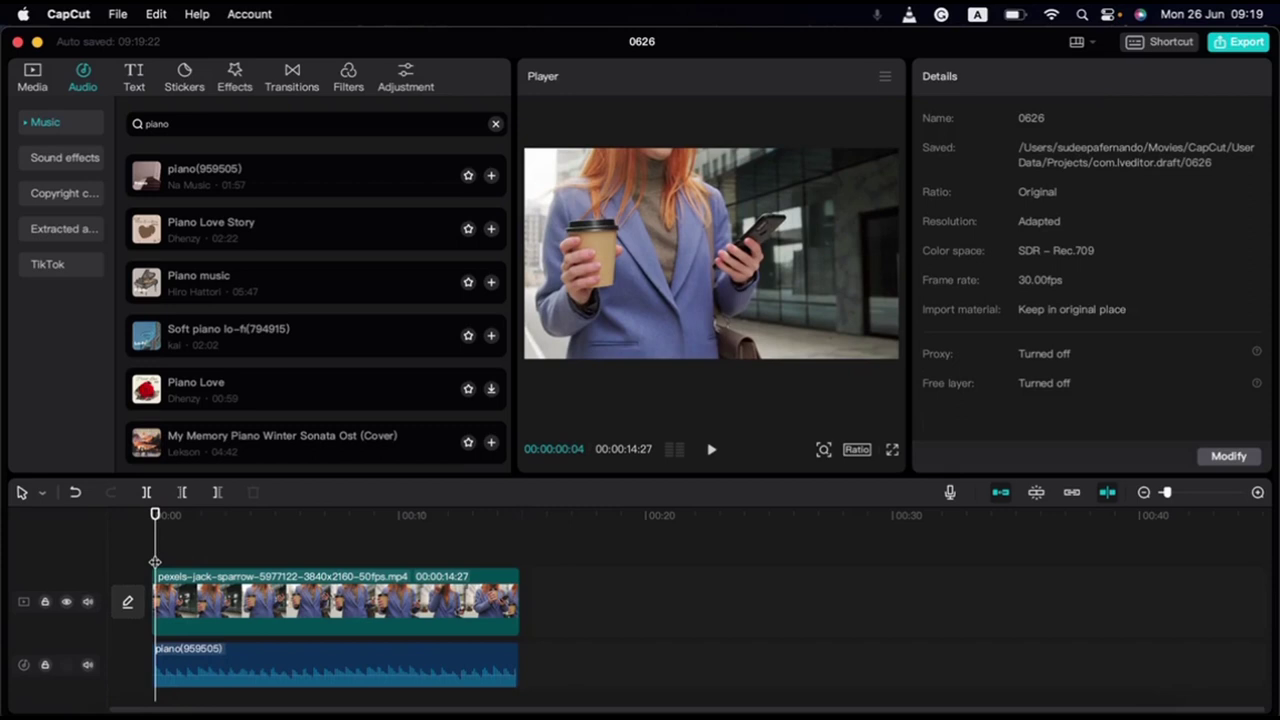
# Give the piano clip a 1.6s fade-in and 1.2s fade-out, keeping 0.0dB volume and 1.0x speed.
pyautogui.click(340, 668)
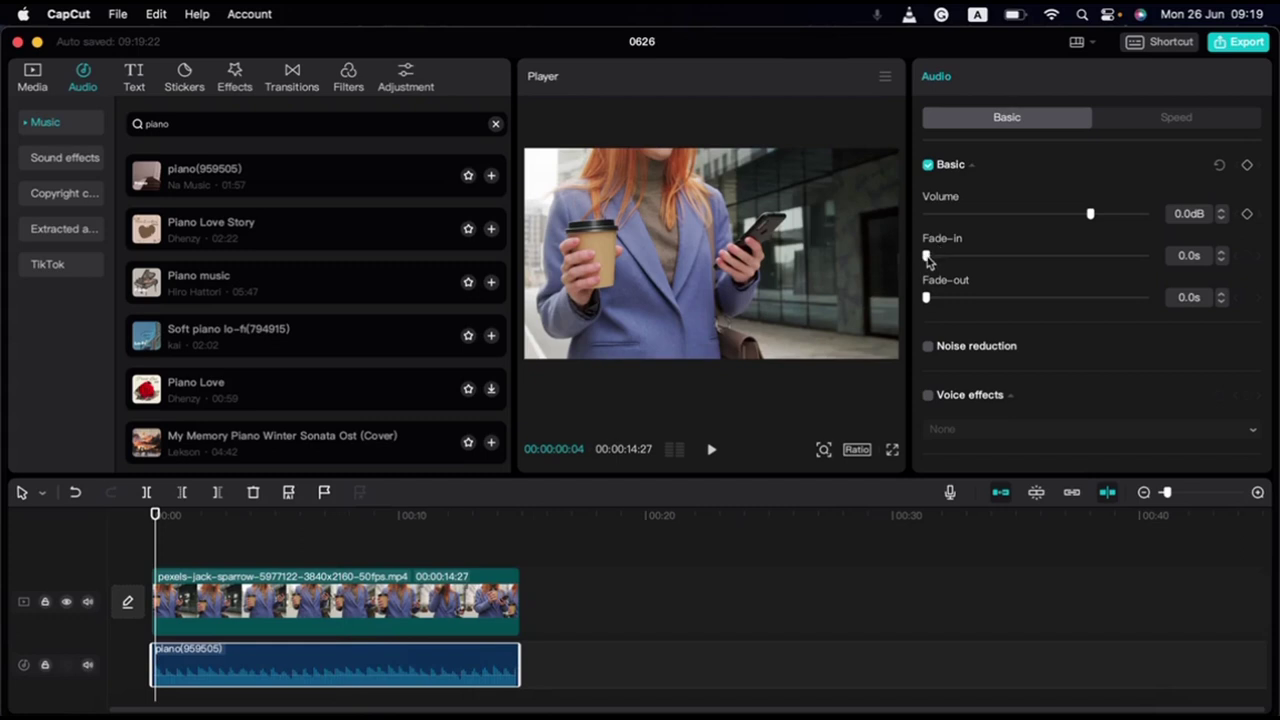
pyautogui.moveTo(927, 258); pyautogui.dragTo(961, 255)
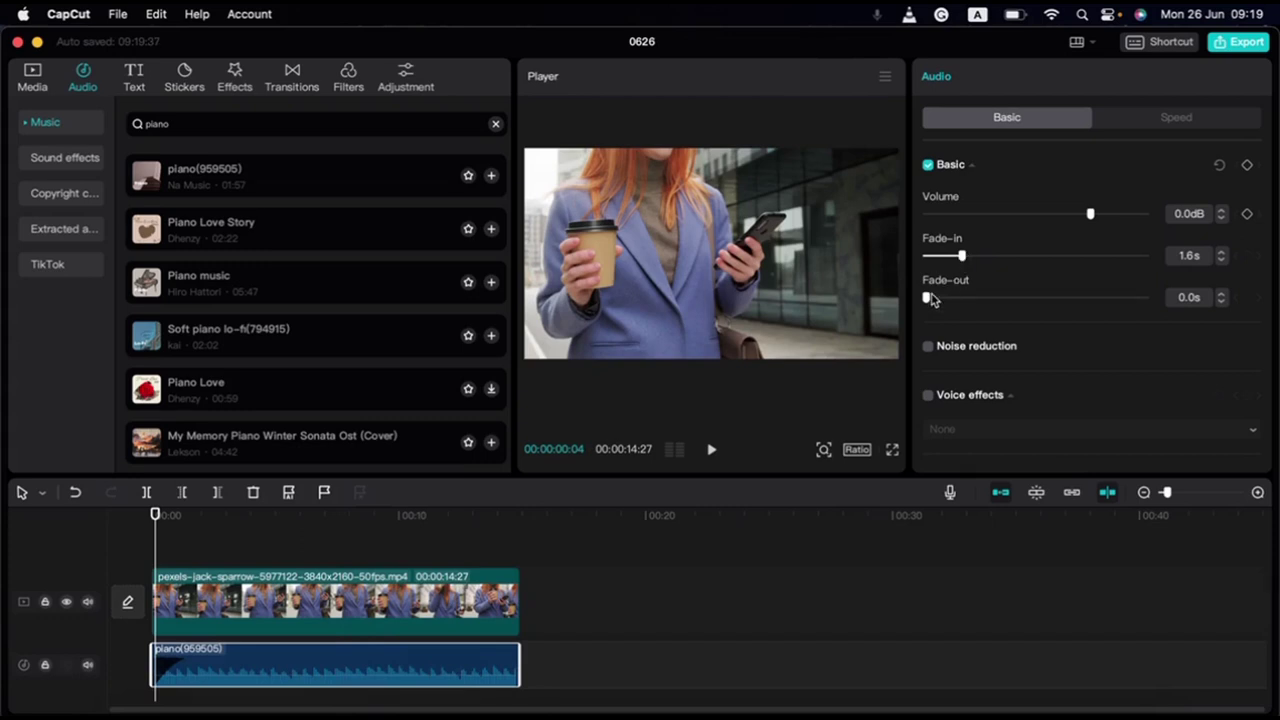
pyautogui.moveTo(928, 298); pyautogui.dragTo(955, 303)
pyautogui.moveTo(1093, 219)
pyautogui.mouseDown()
pyautogui.moveTo(1126, 220)
pyautogui.moveTo(1093, 224)
pyautogui.mouseUp()
pyautogui.click(1140, 119)
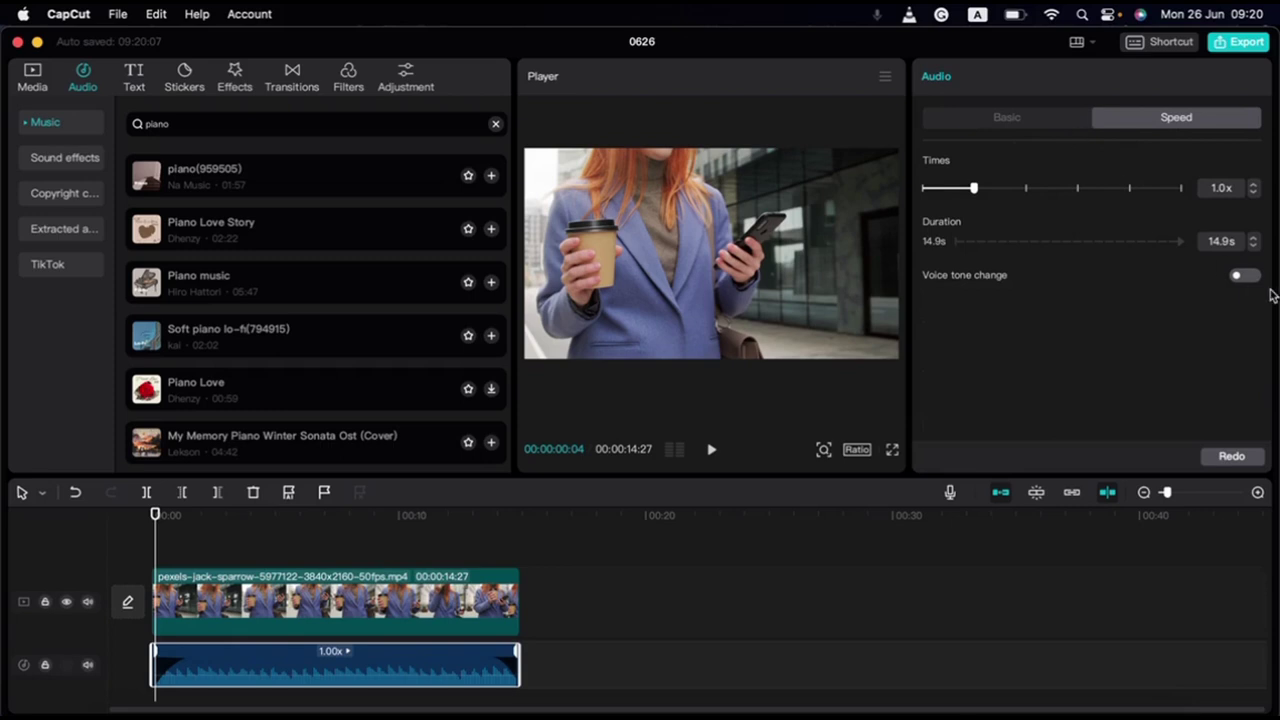
pyautogui.click(1020, 118)
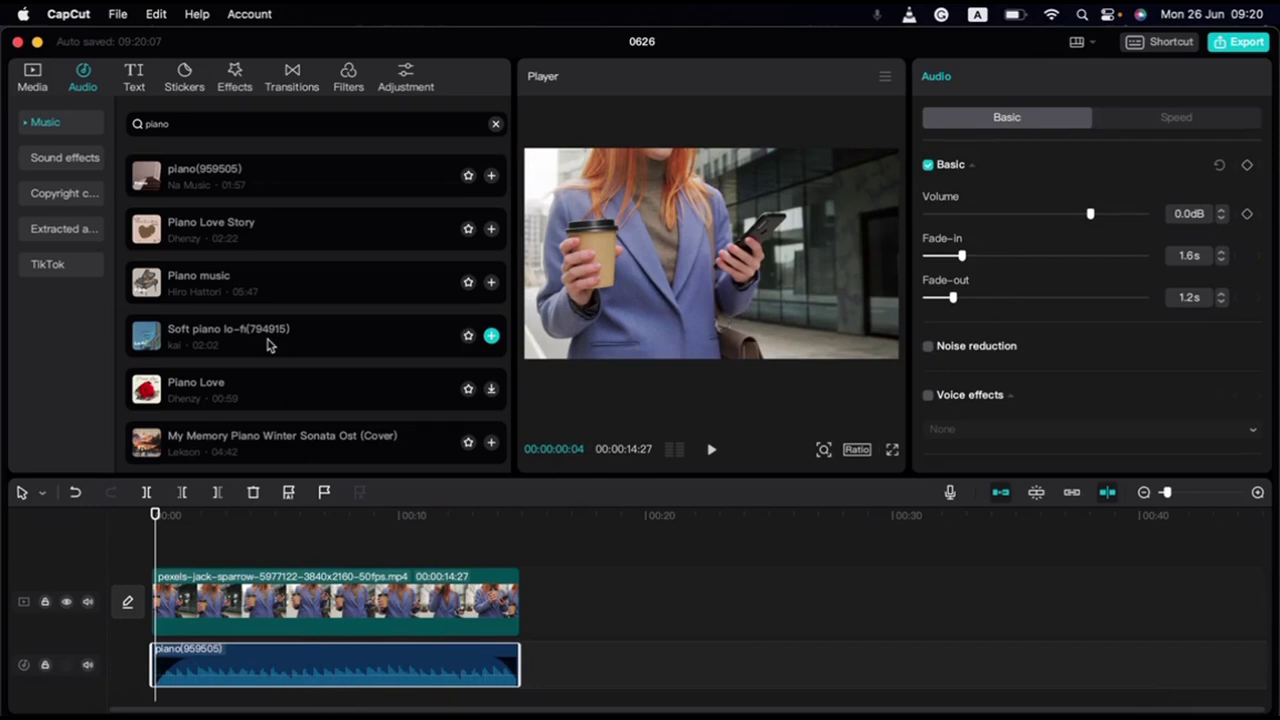
# Leave the piano results for the Sound effects library showing Cheering and applause, Victory and Whistling.
pyautogui.scroll(-15, 267, 345)
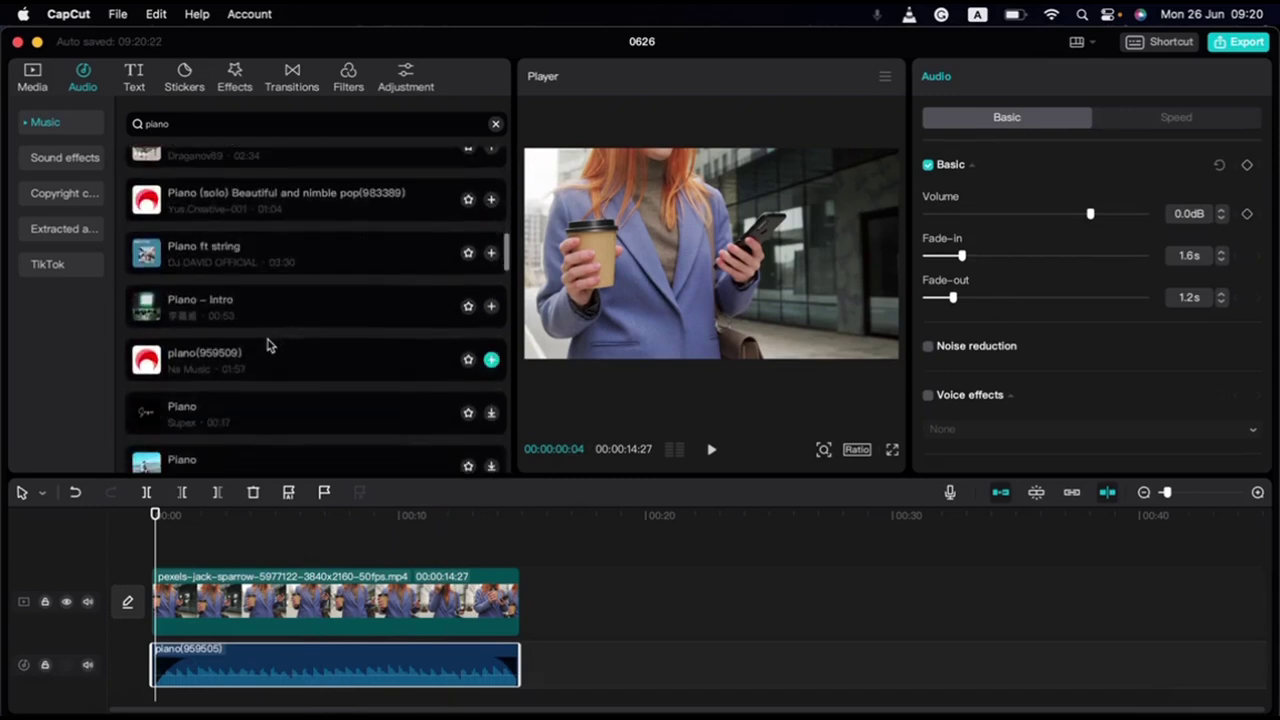
pyautogui.scroll(-5, 267, 345)
pyautogui.scroll(10, 267, 345)
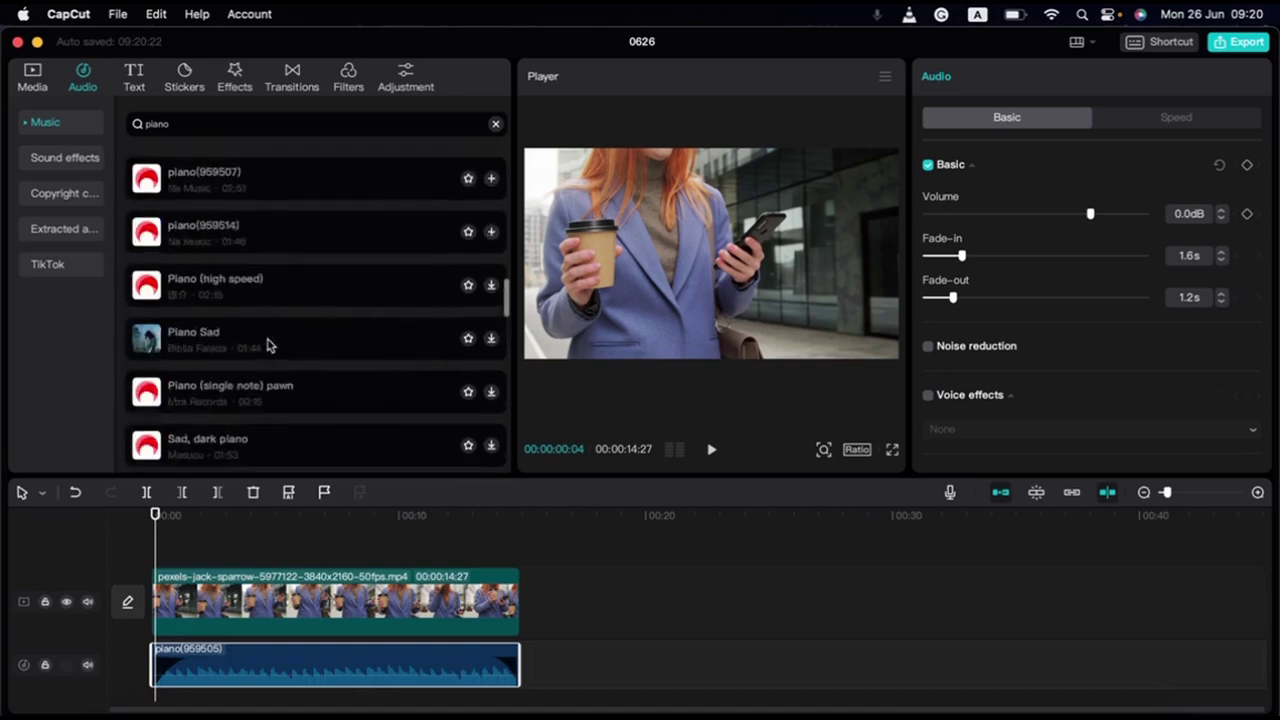
pyautogui.scroll(3, 267, 345)
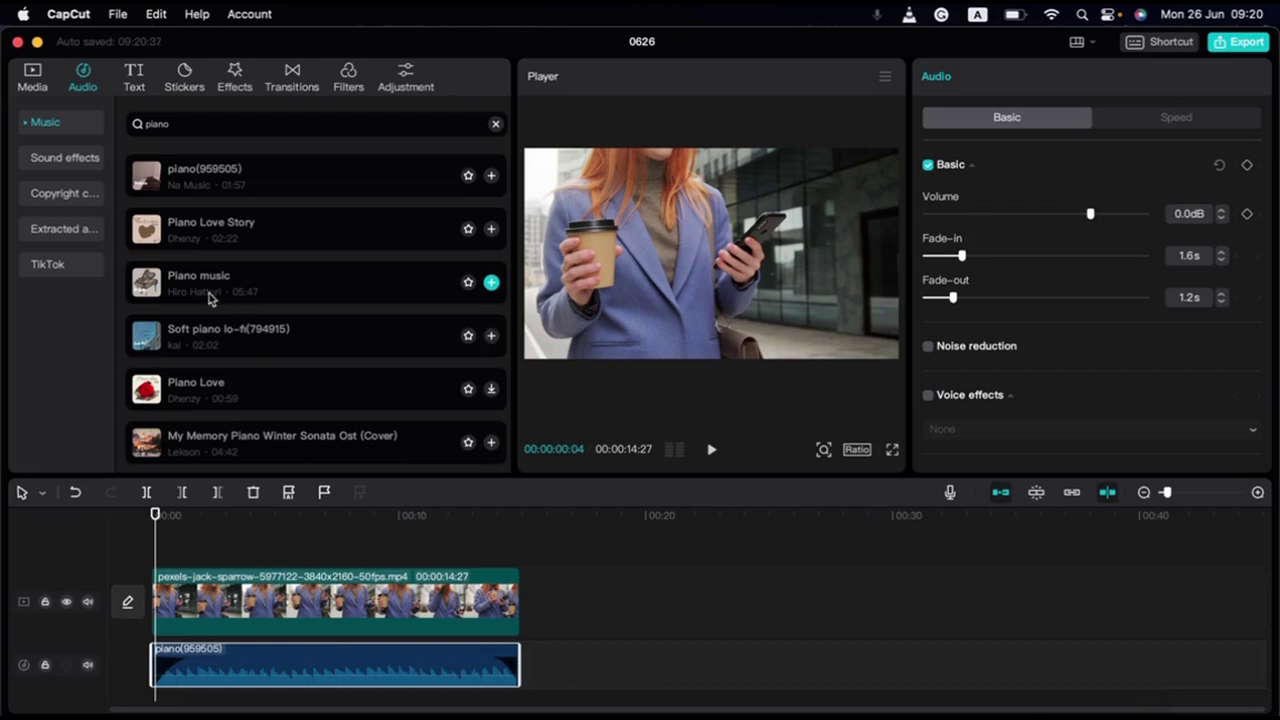
pyautogui.click(37, 165)
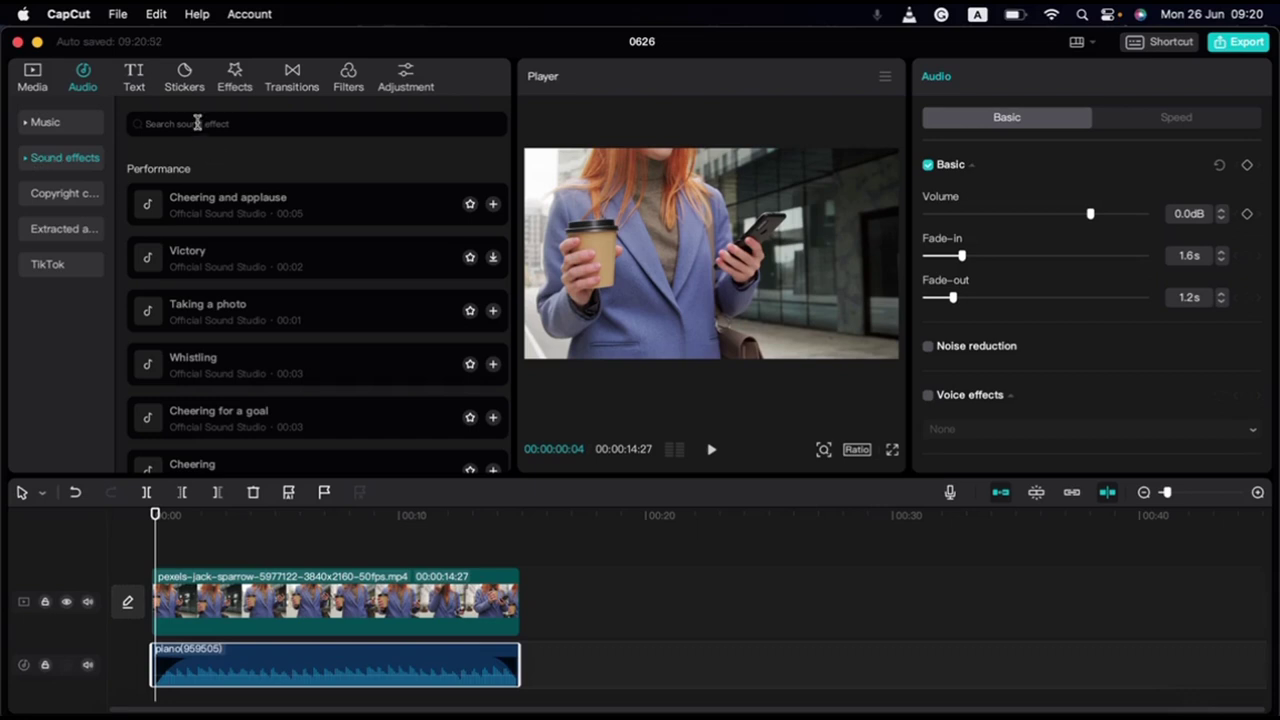
# Search the sound effects for "applause".
pyautogui.write('appla')
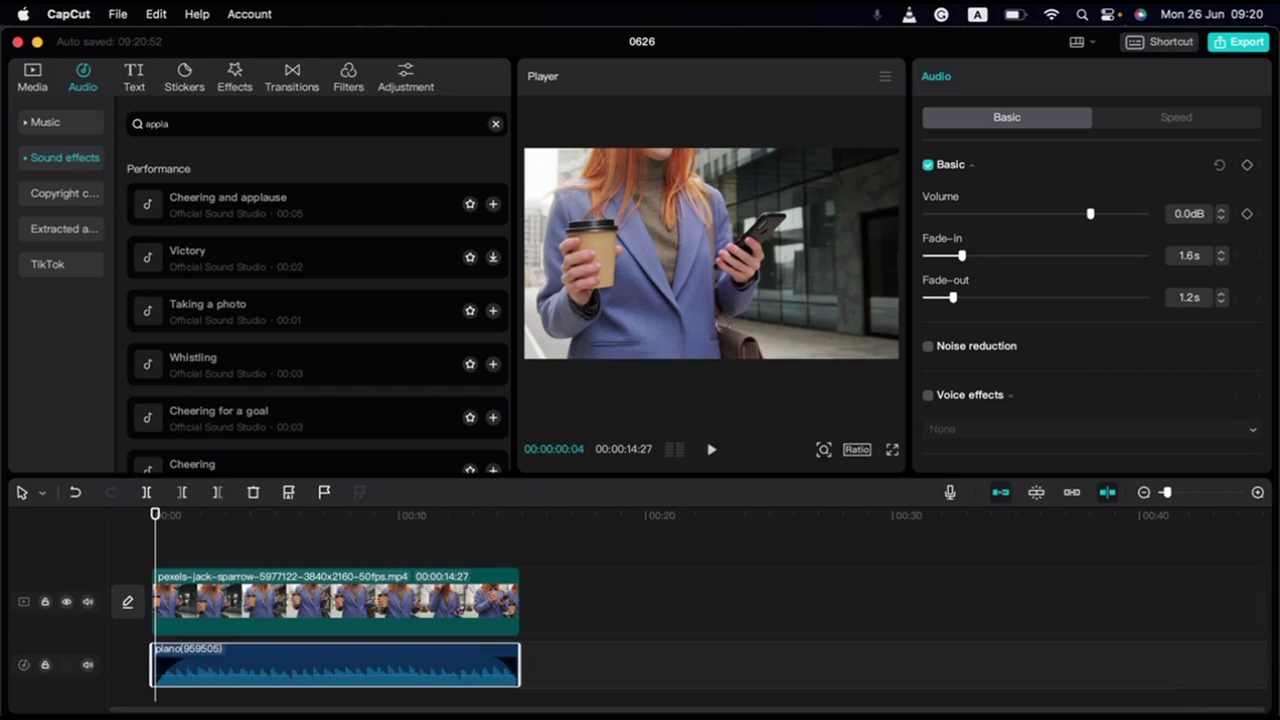
pyautogui.write('use')
pyautogui.press('Return')
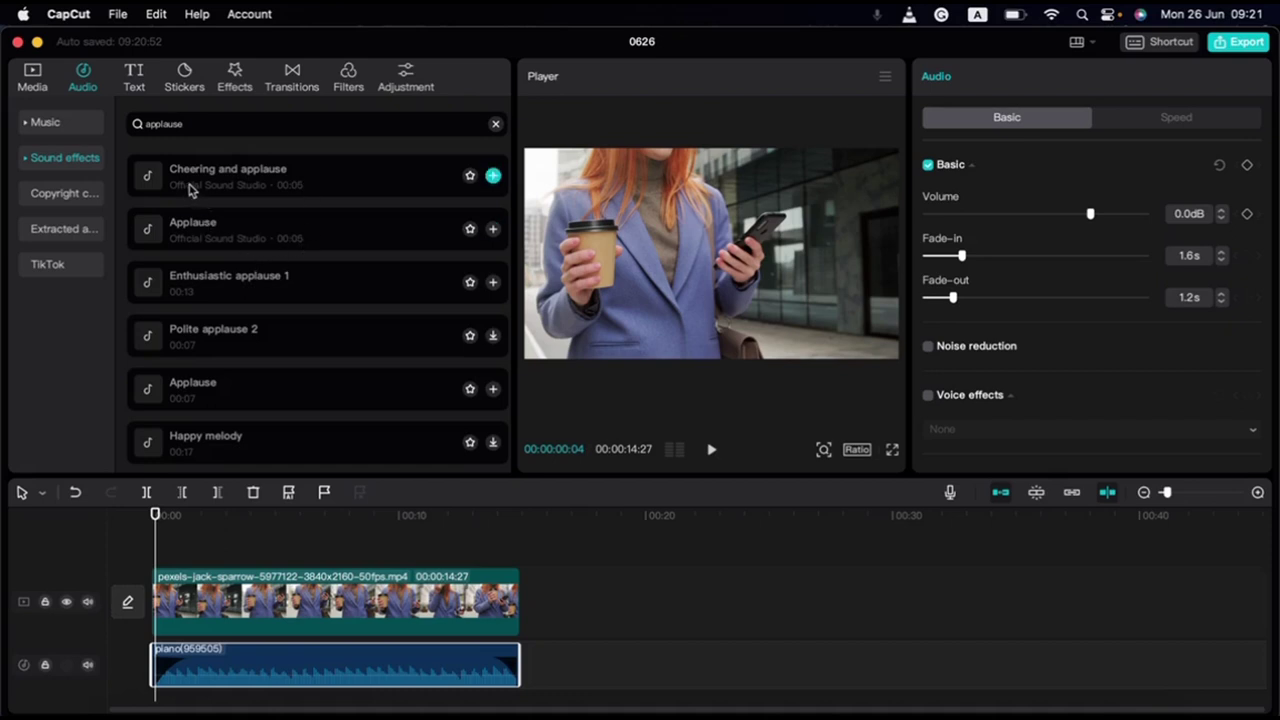
pyautogui.scroll(-5, 278, 375)
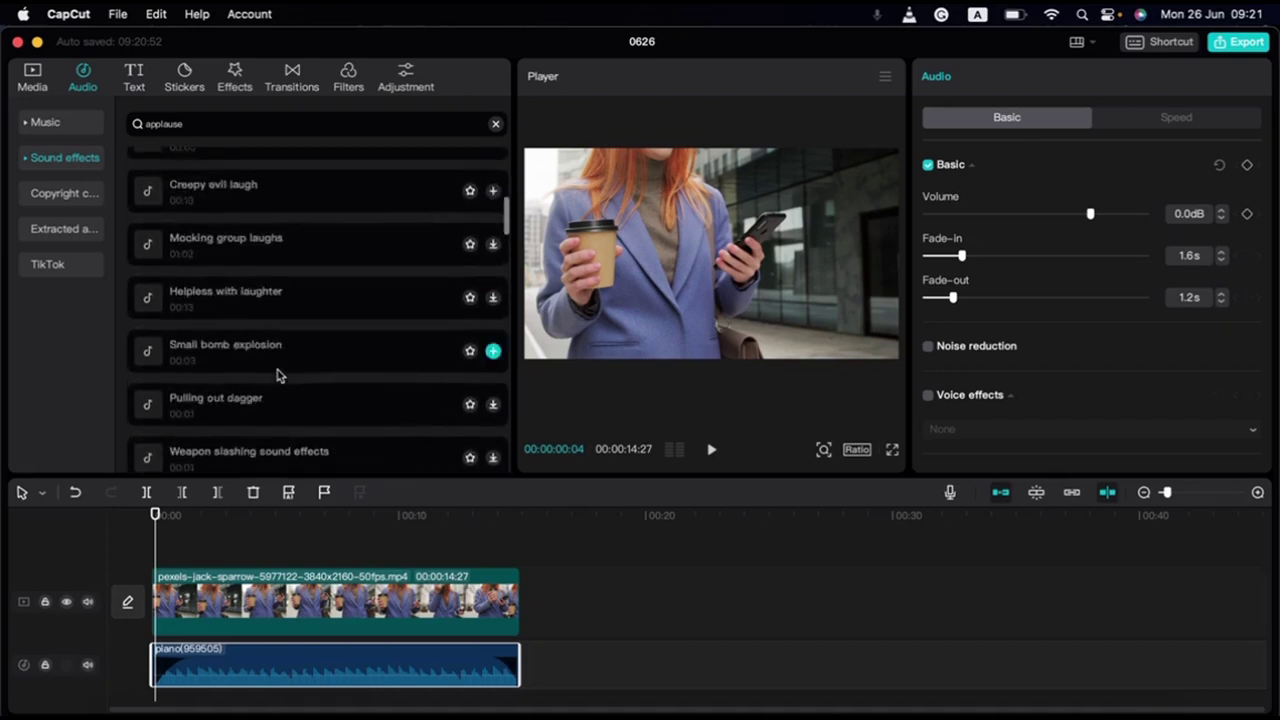
pyautogui.scroll(5, 213, 290)
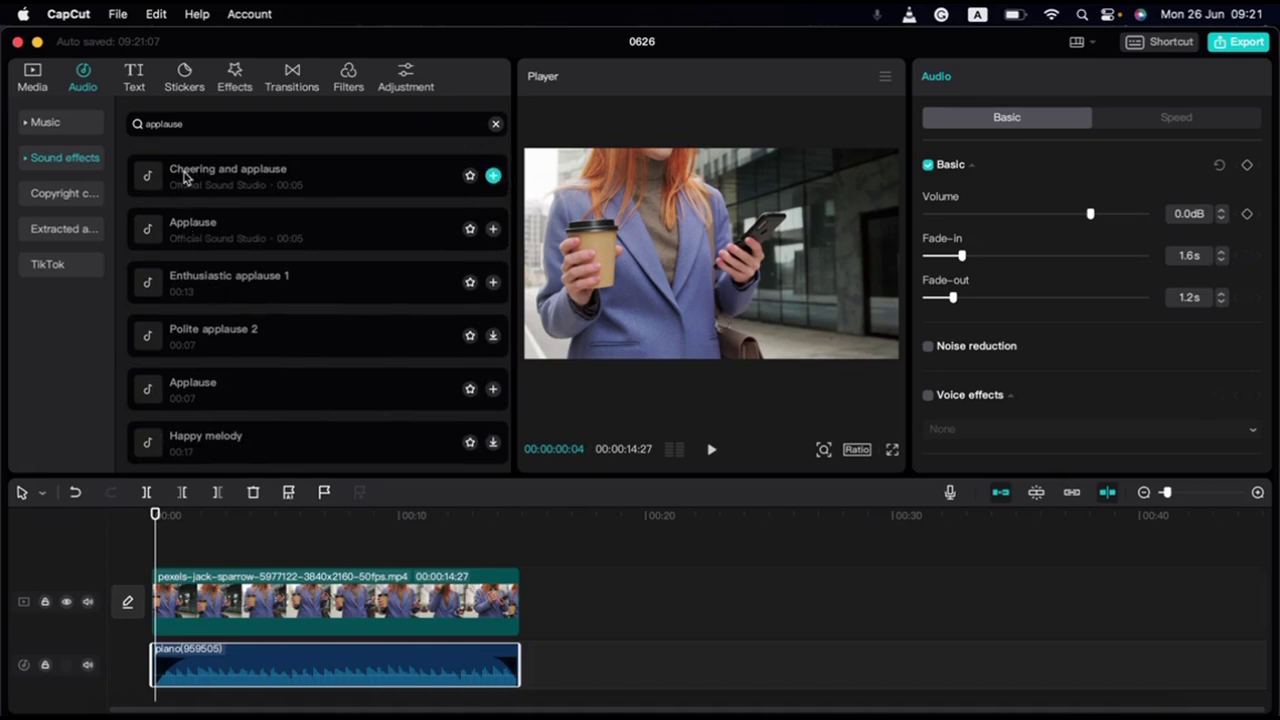
# Preview Cheering and applause, then preview the Applause effect and pause it.
pyautogui.click(150, 177)
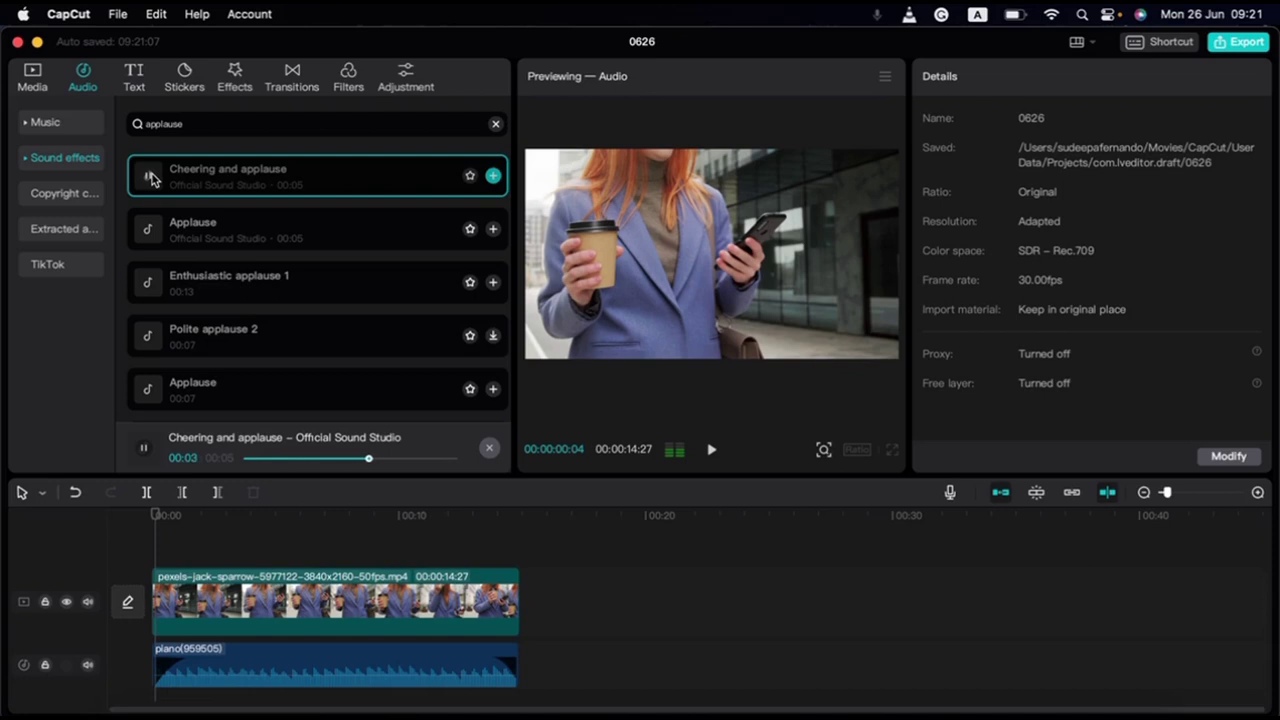
pyautogui.click(150, 231)
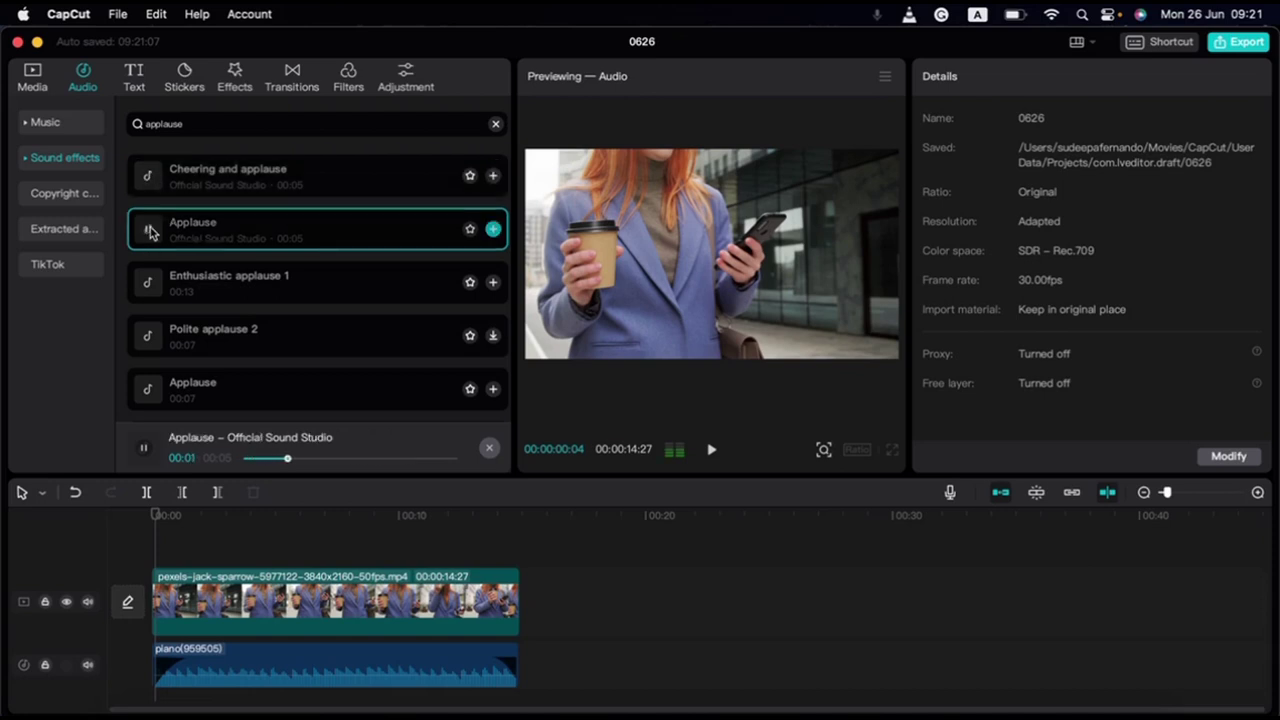
pyautogui.click(147, 229)
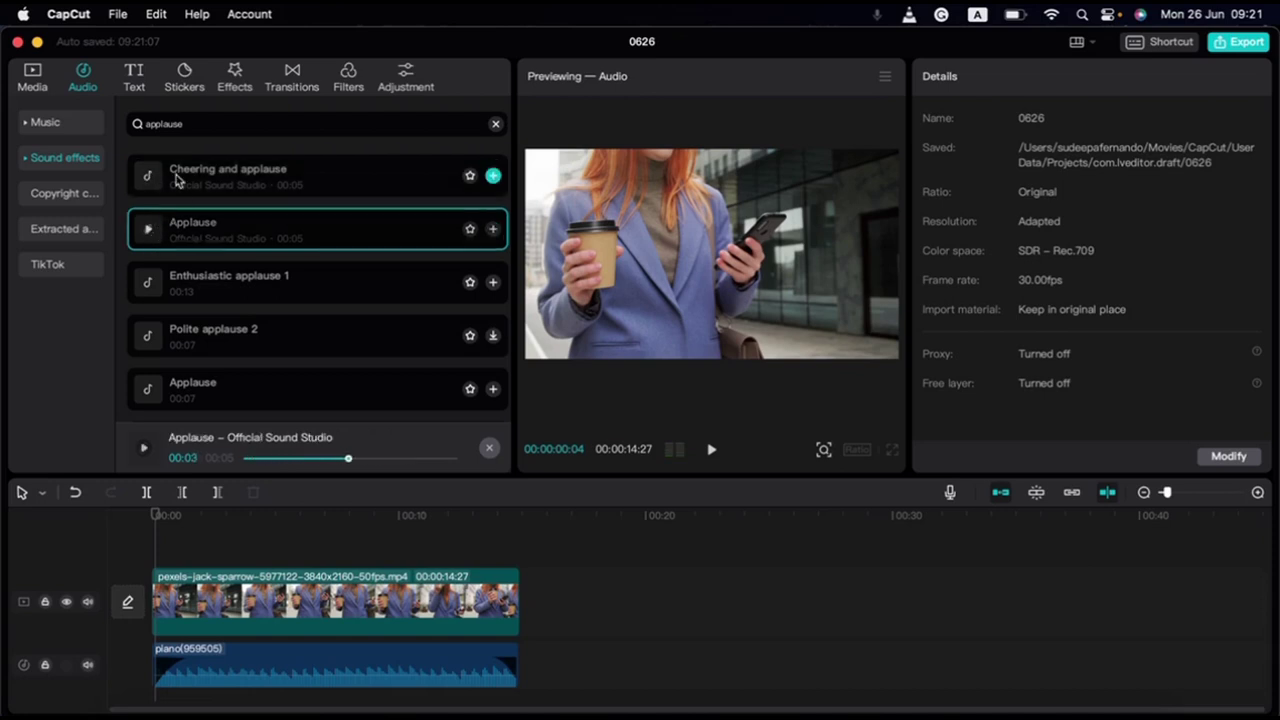
# Place Applause on its own track below the piano, starting near 3s and trimmed at about 6s.
pyautogui.moveTo(174, 223); pyautogui.dragTo(229, 700)
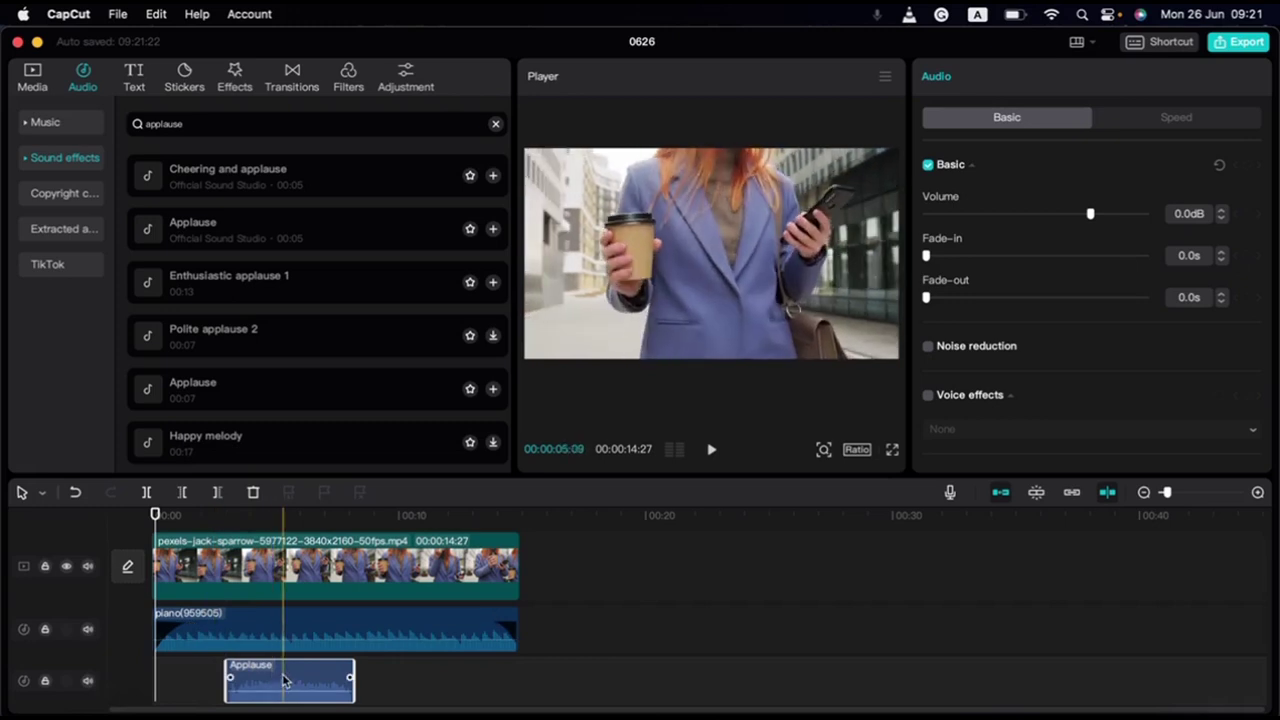
pyautogui.moveTo(277, 677)
pyautogui.mouseDown()
pyautogui.moveTo(423, 687)
pyautogui.moveTo(275, 686)
pyautogui.moveTo(289, 685)
pyautogui.mouseUp()
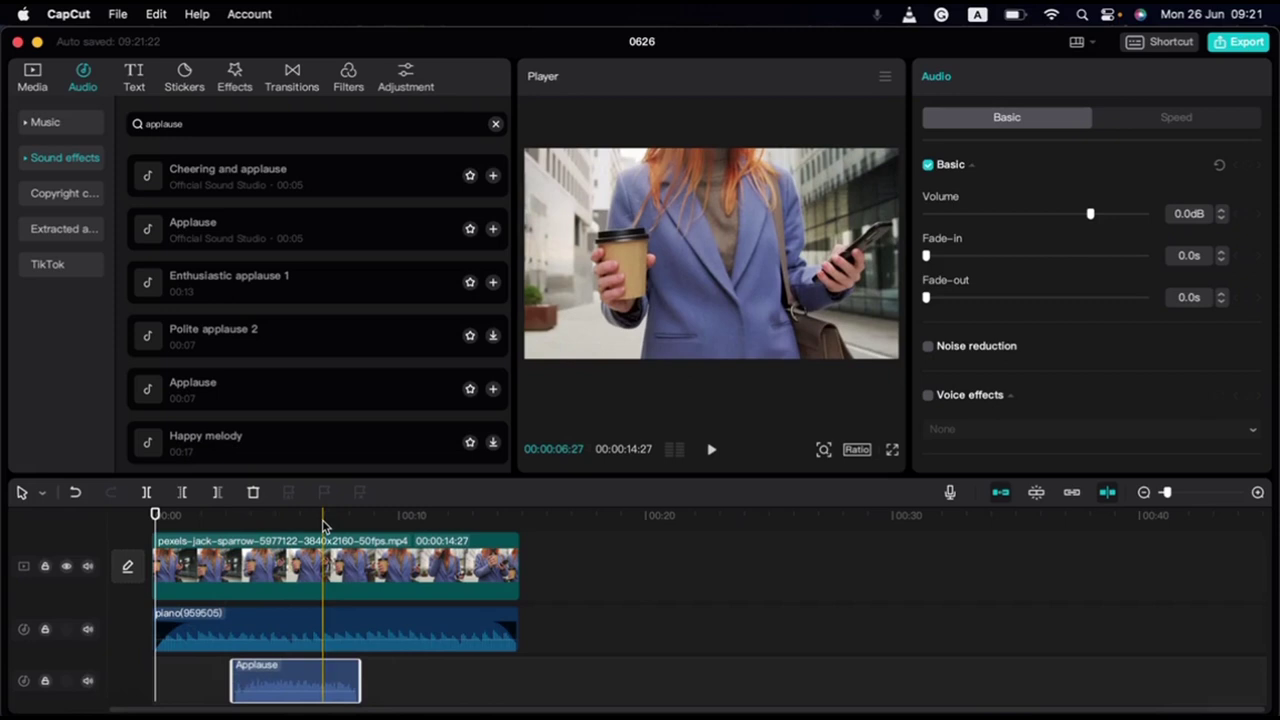
pyautogui.click(322, 516)
pyautogui.click(300, 686)
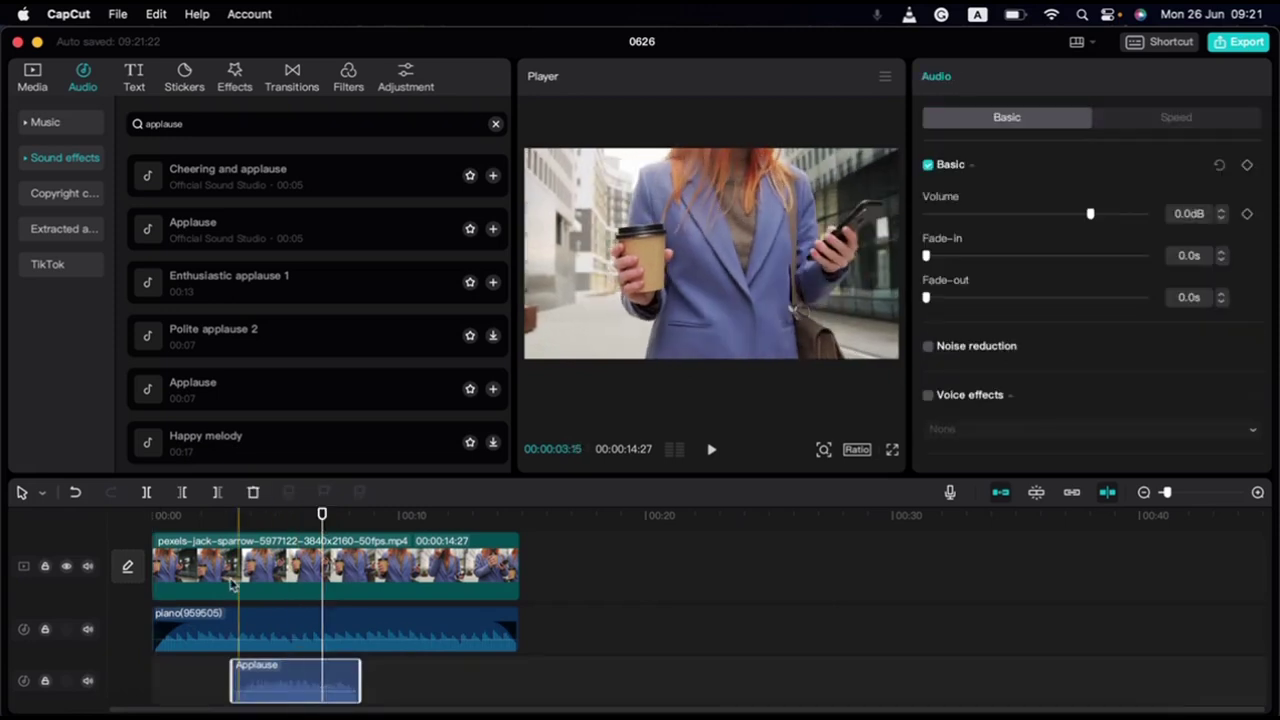
pyautogui.click(217, 492)
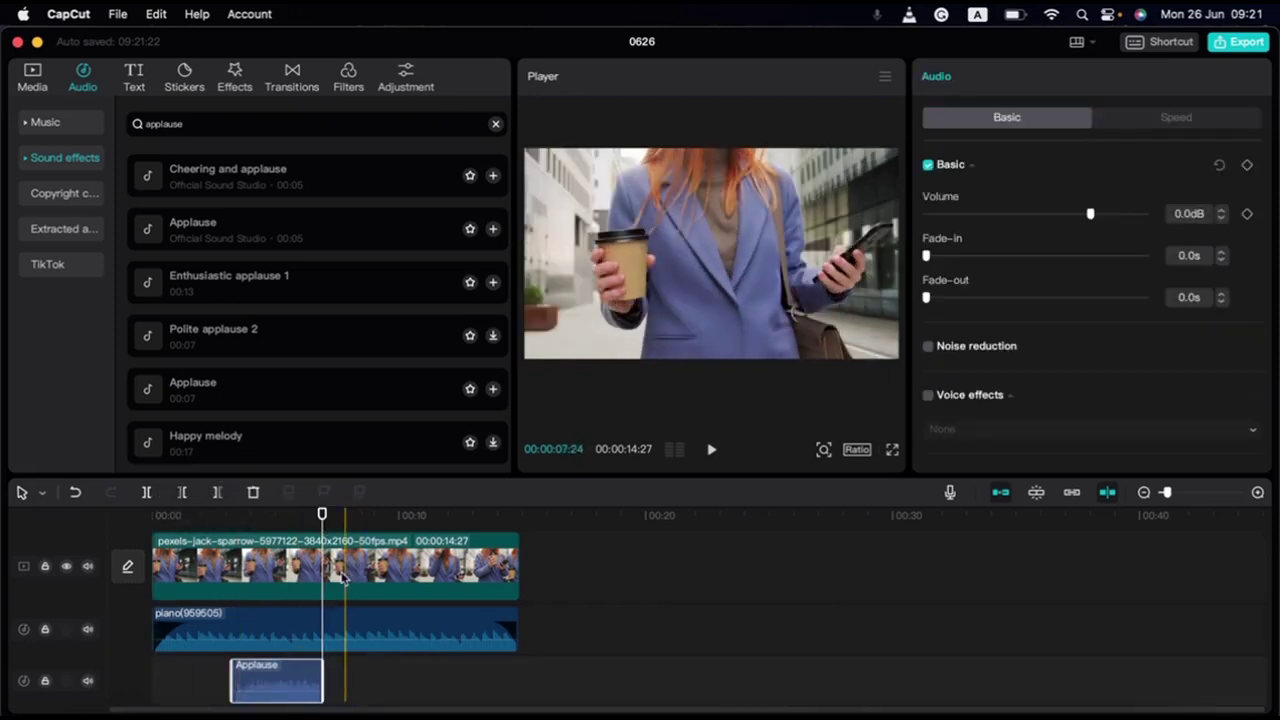
pyautogui.scroll(-10, 261, 336)
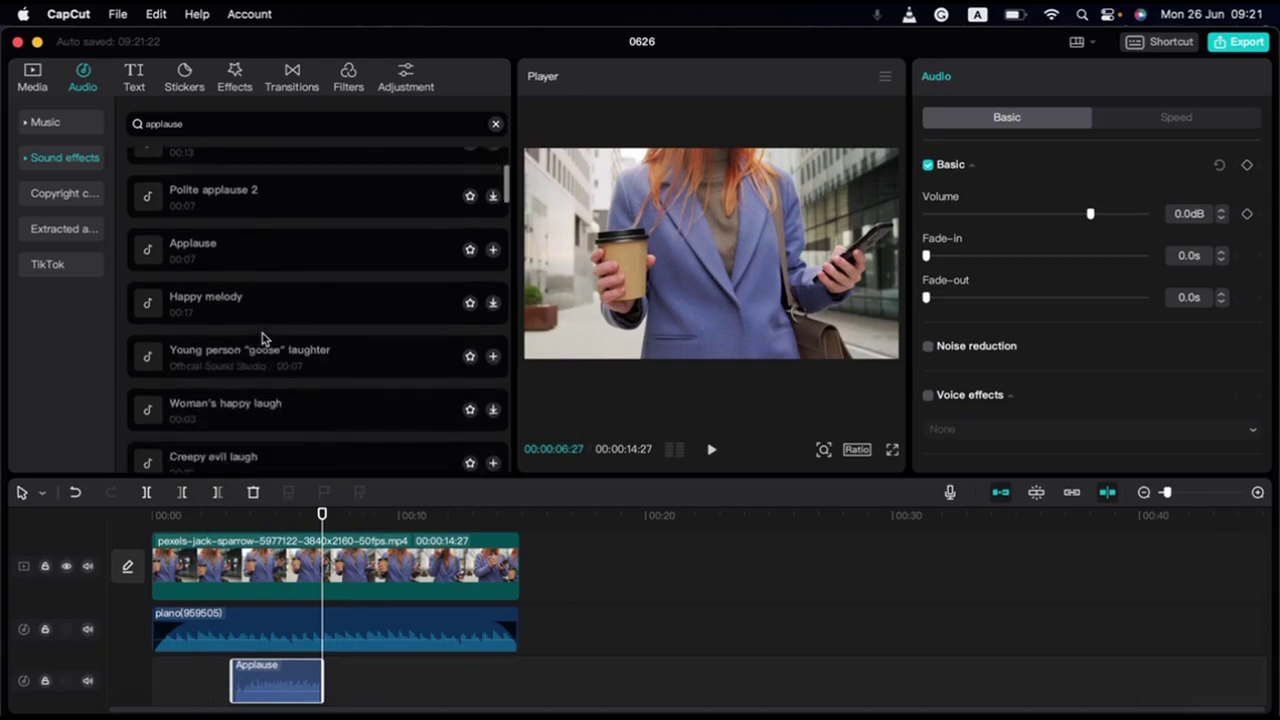
pyautogui.scroll(-5, 263, 338)
pyautogui.scroll(-15, 262, 338)
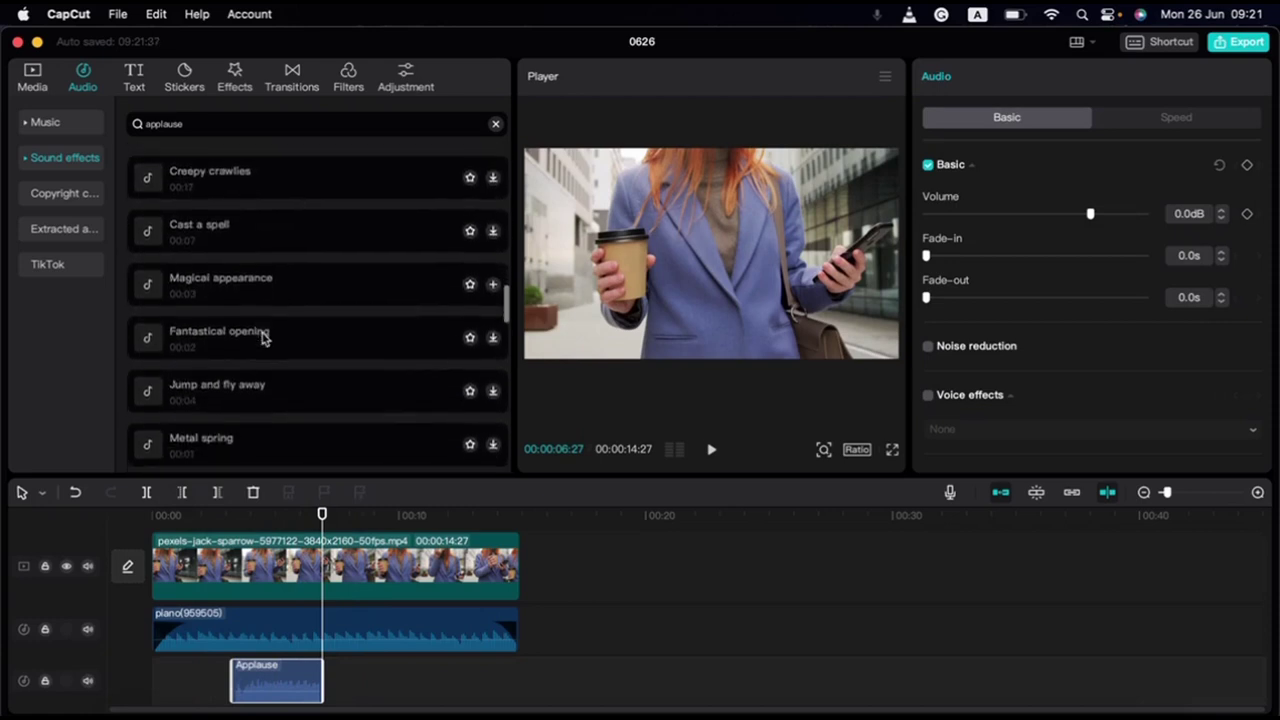
pyautogui.scroll(15, 262, 338)
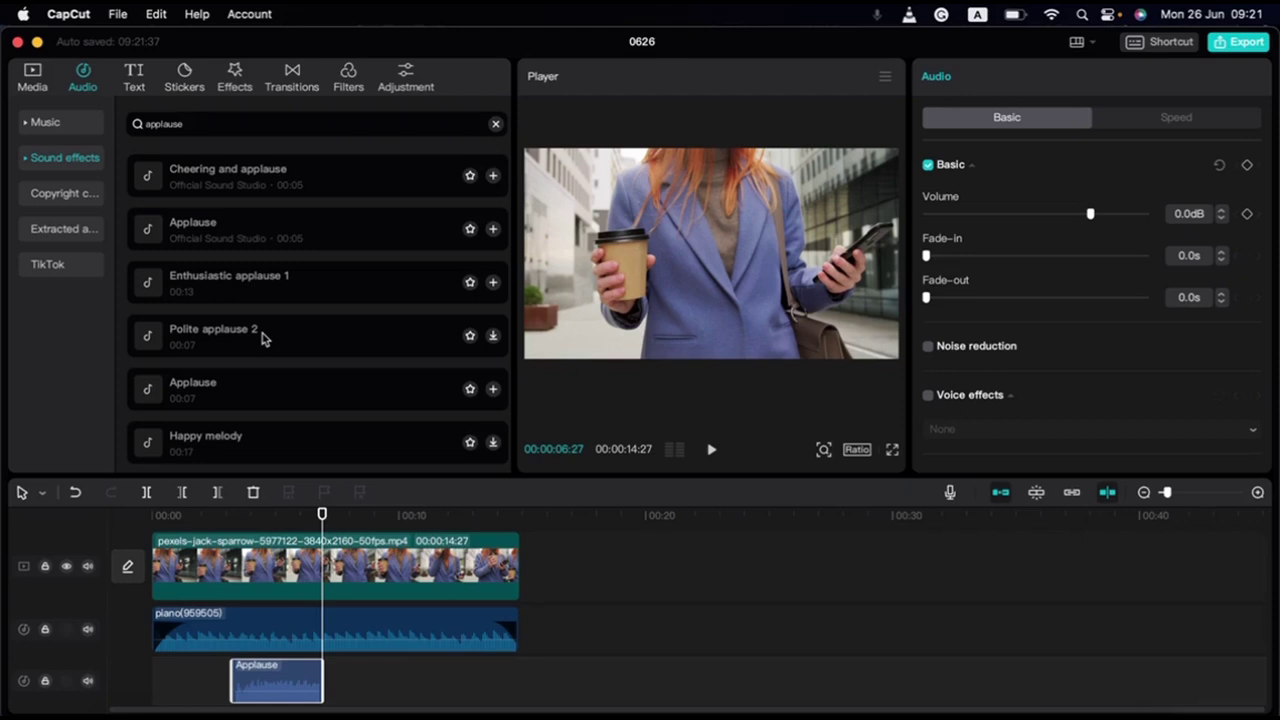
# Extract audio from a Downloads video, adding Extracted20230626-1 to Extracted audios.
pyautogui.click(58, 232)
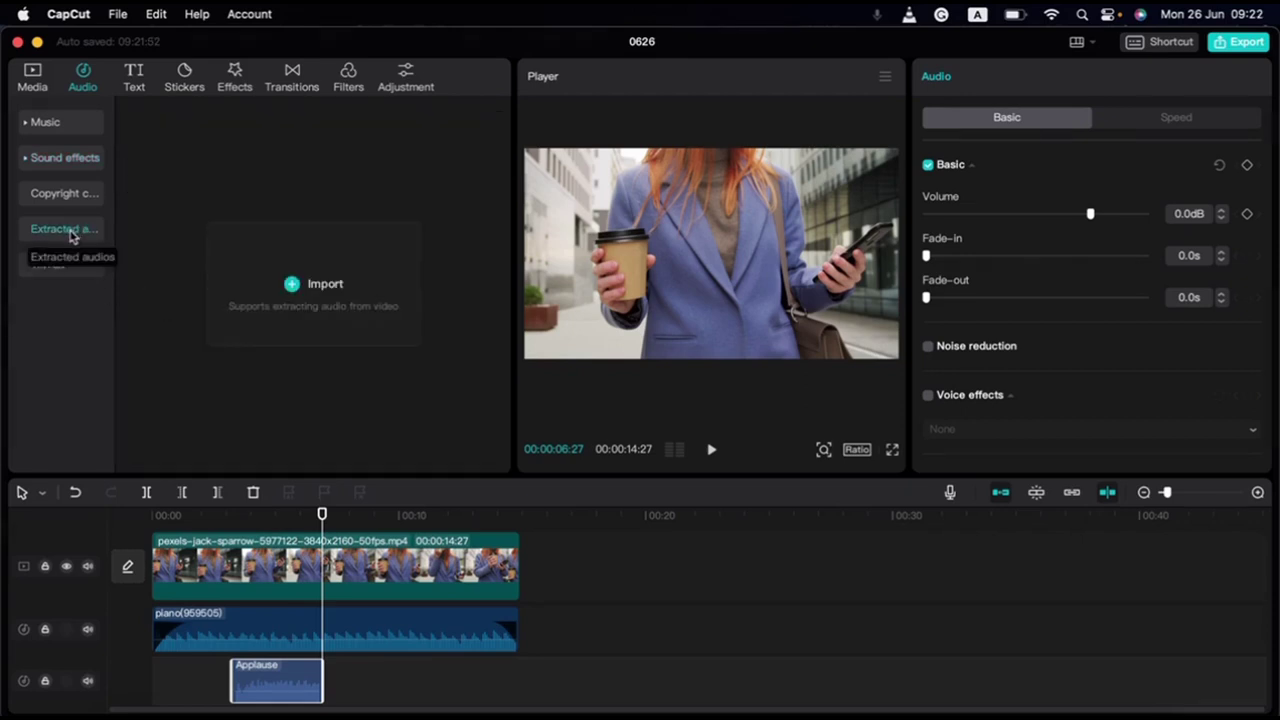
pyautogui.click(292, 286)
pyautogui.scroll(-5, 432, 380)
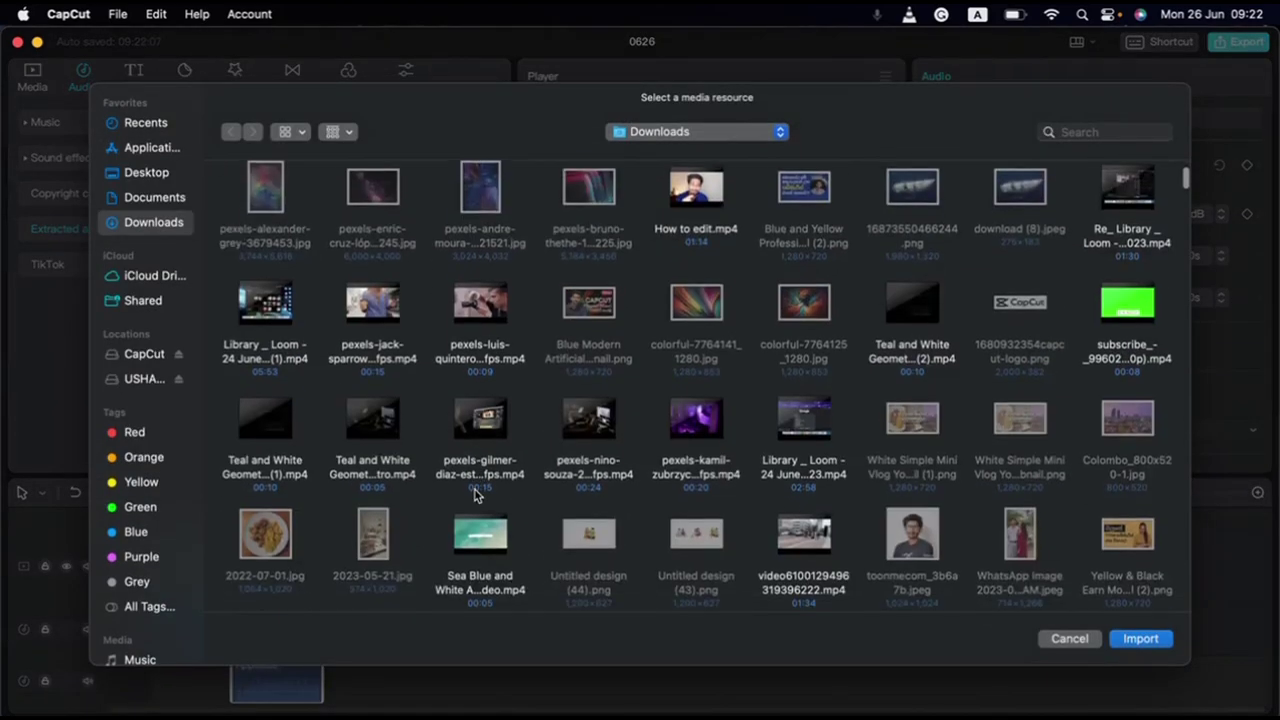
pyautogui.scroll(-2, 434, 378)
pyautogui.doubleClick(386, 333)
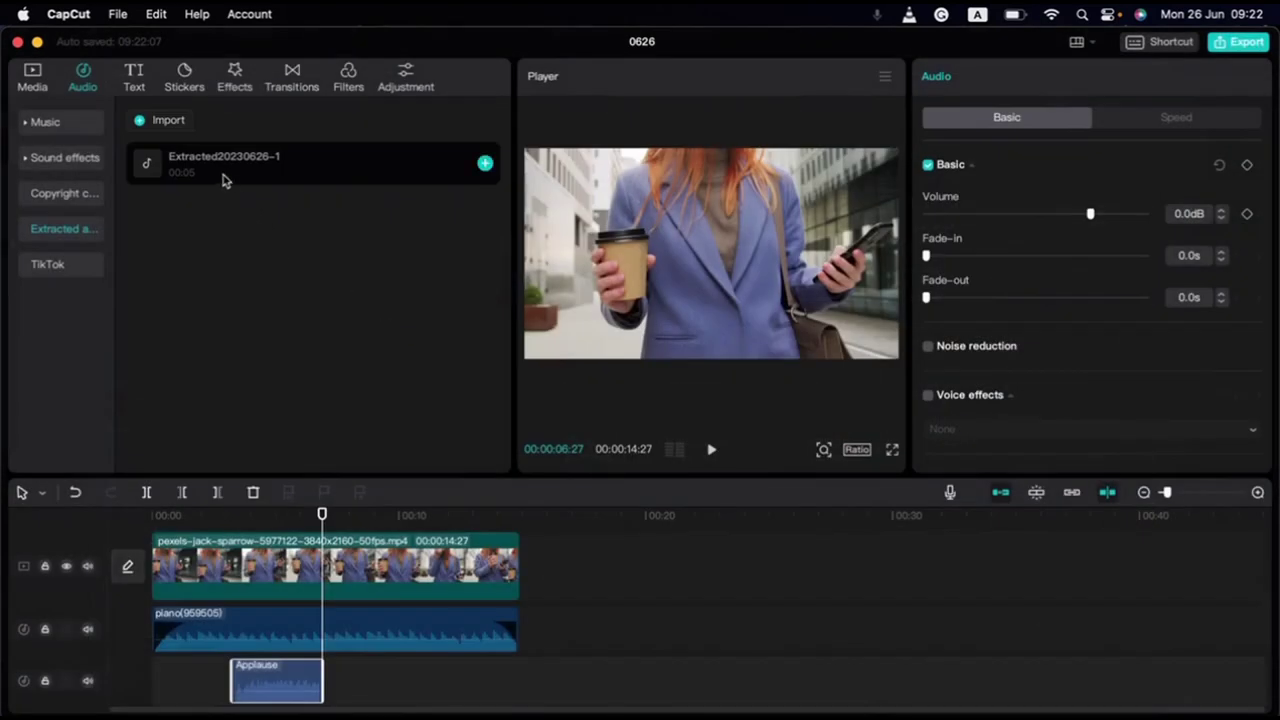
pyautogui.moveTo(220, 171); pyautogui.dragTo(612, 630)
pyautogui.click(606, 584)
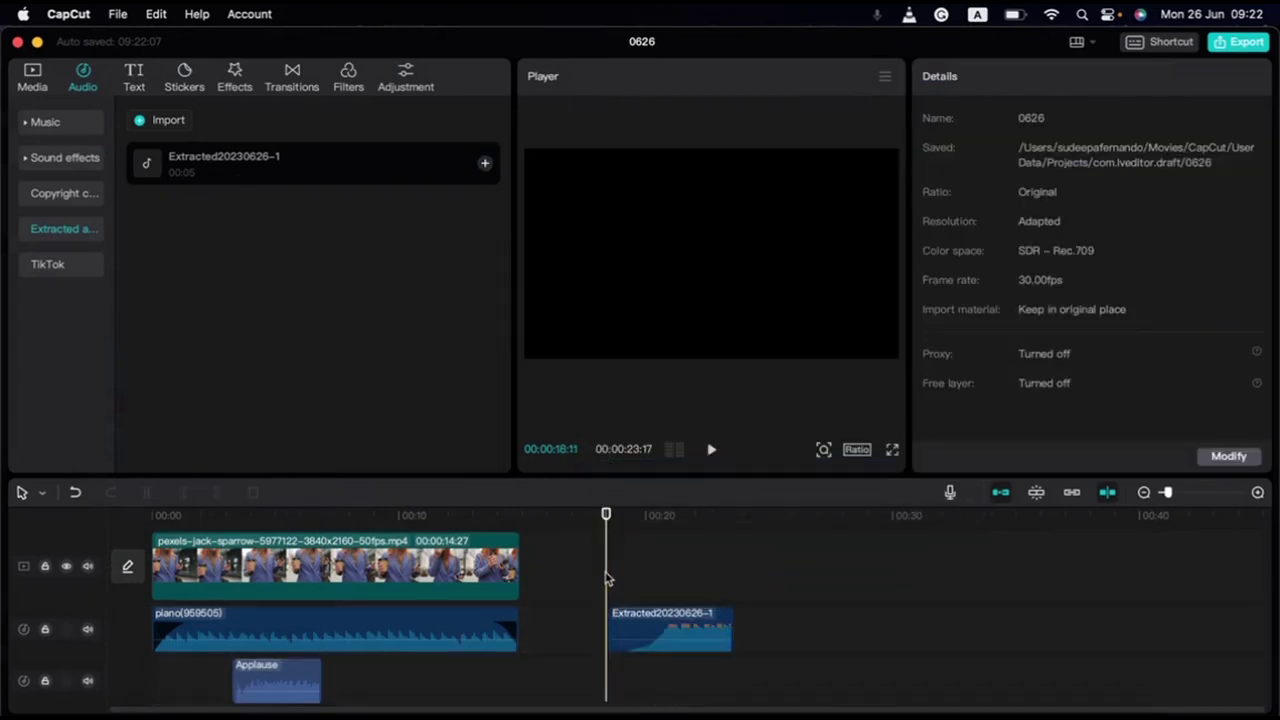
pyautogui.press('space')
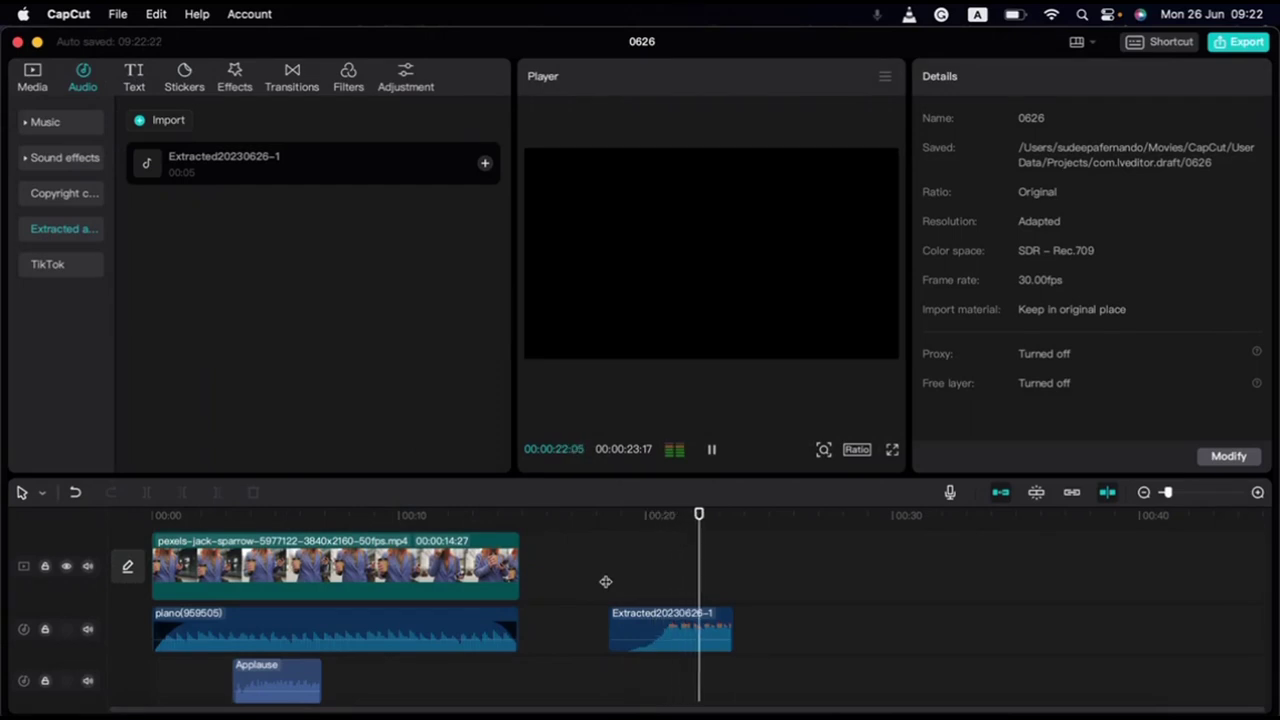
pyautogui.press('space')
pyautogui.click(651, 645)
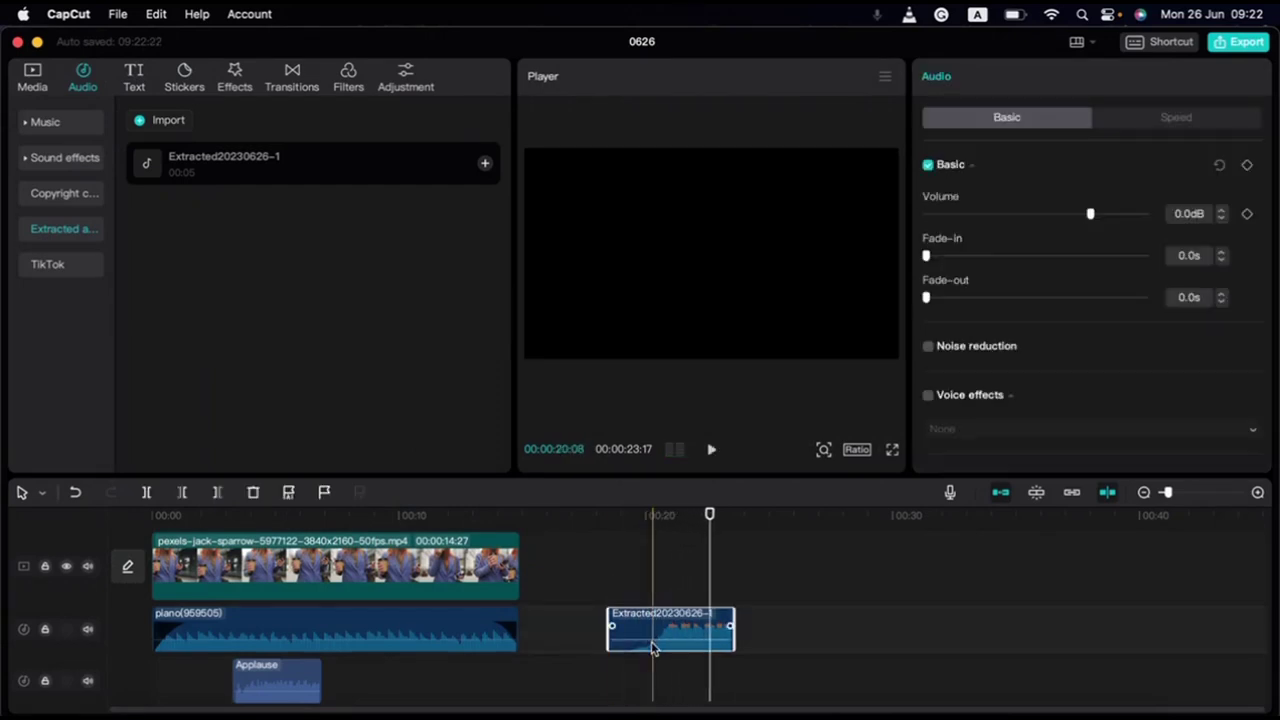
pyautogui.press('Delete')
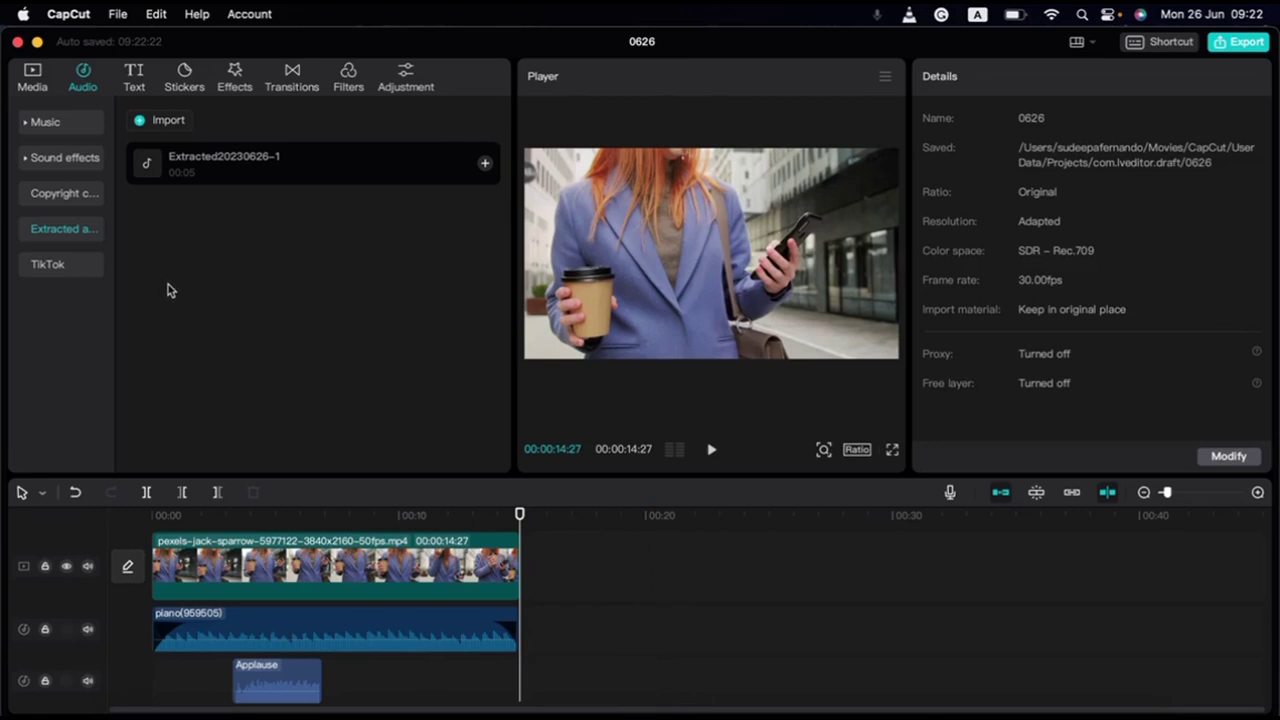
pyautogui.click(305, 627)
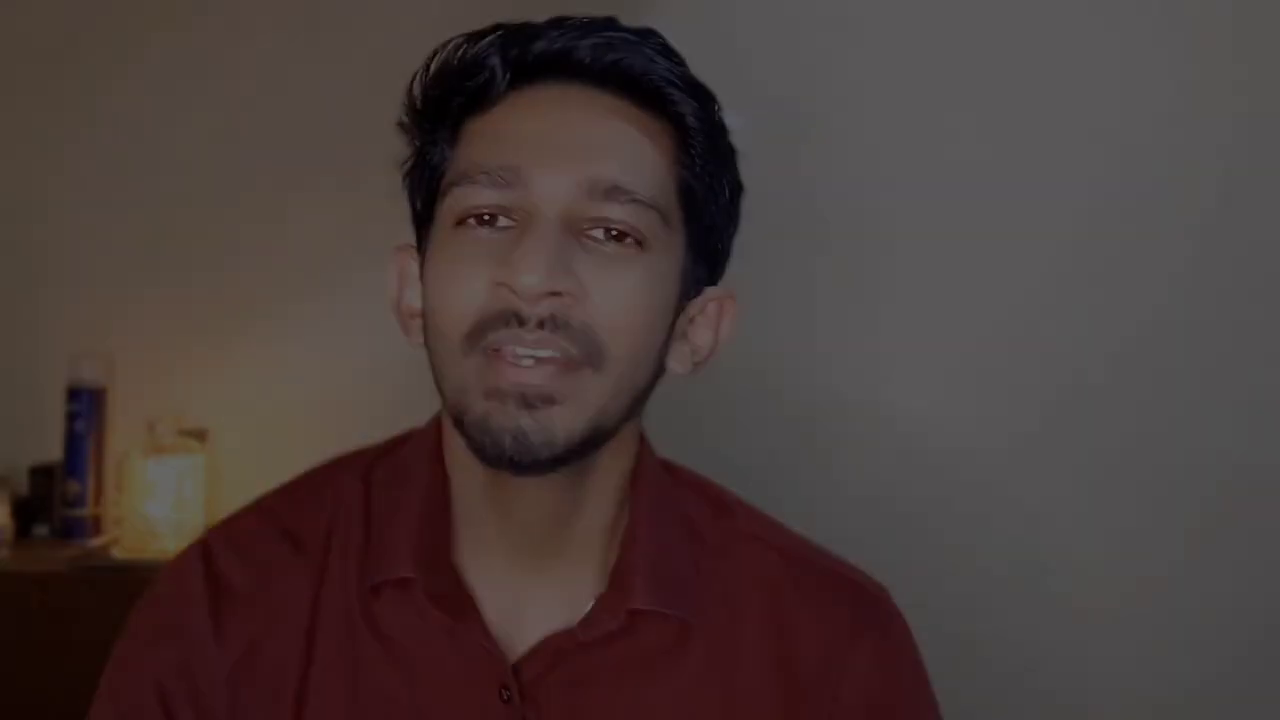